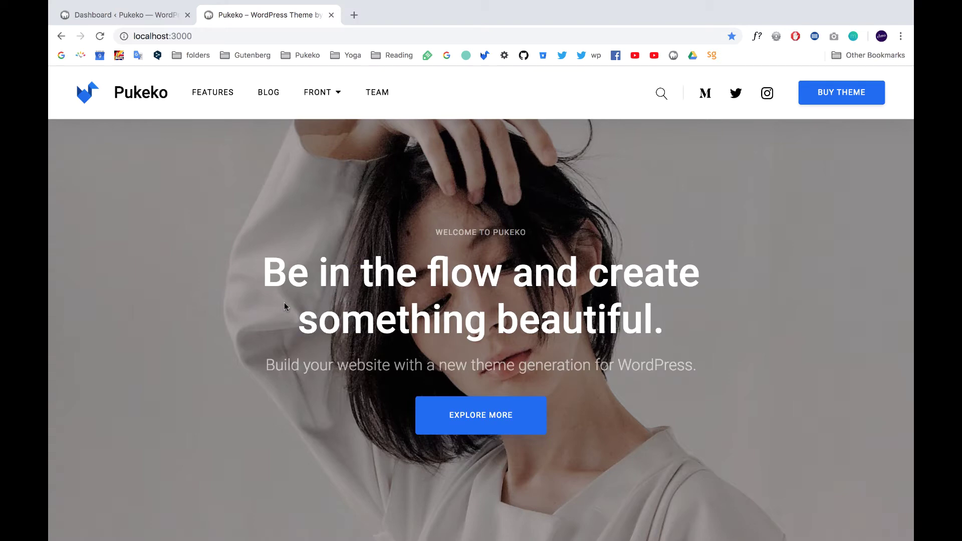
Open the Pukeko Blog page and scroll through its featured post and listings.
click(269, 92)
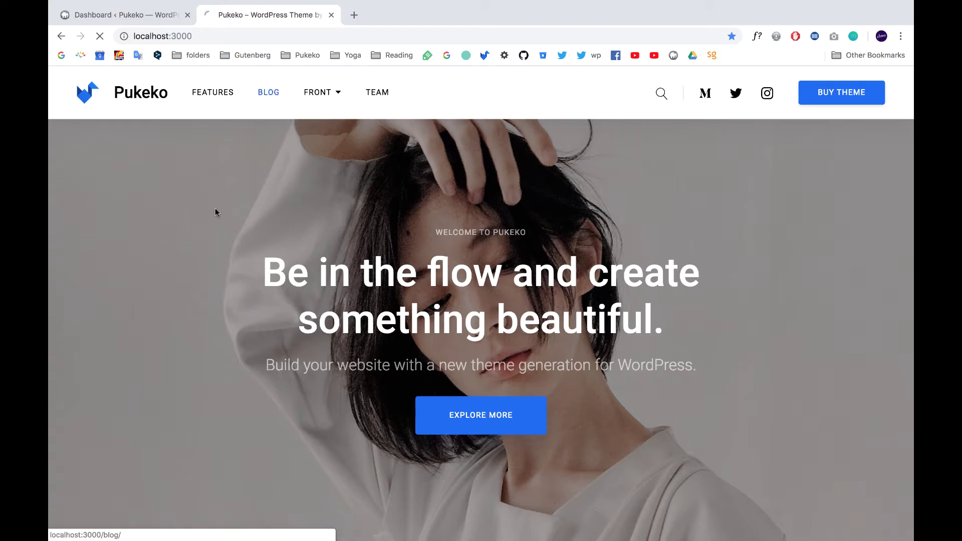
scroll(86, 232, down, 12)
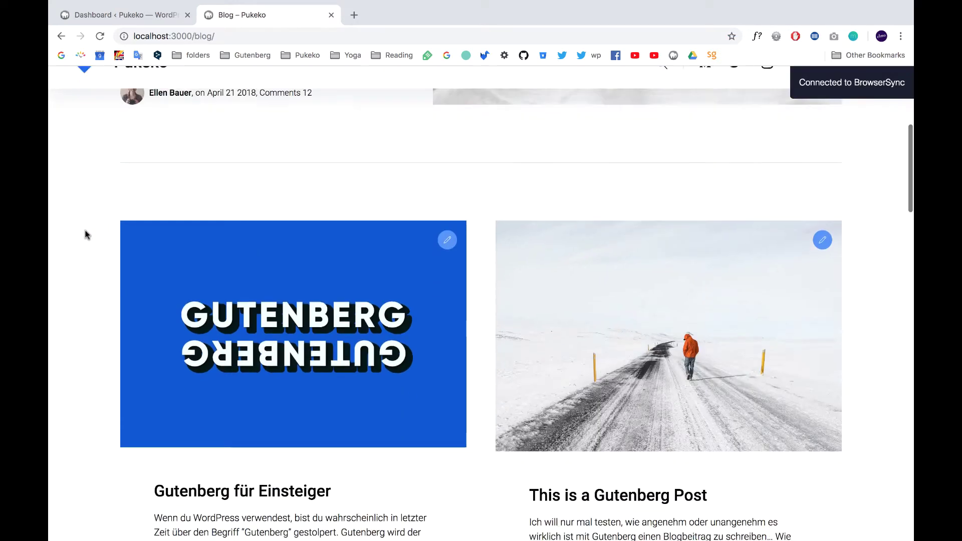
scroll(86, 234, up, 12)
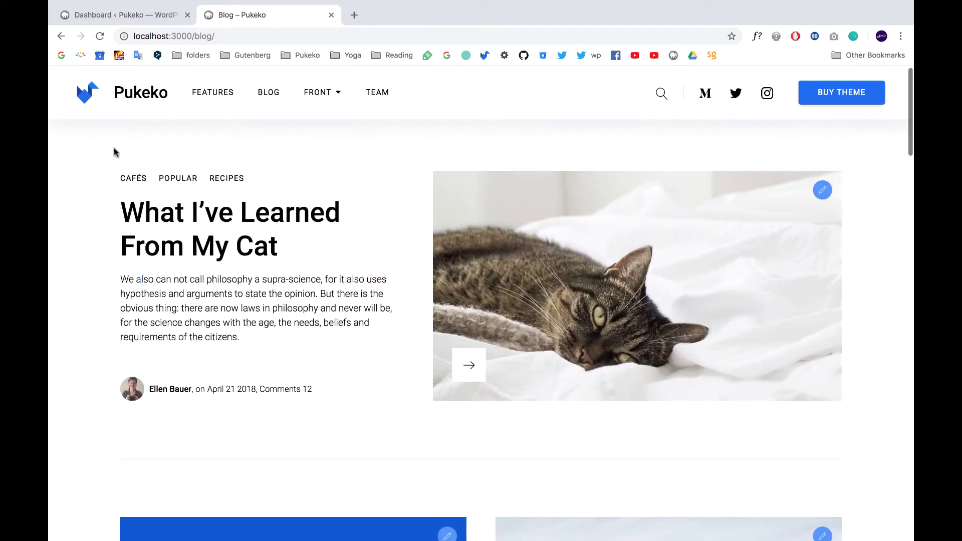
In Customizer Typography, set headlines to serif, regular weight, and button text to lowercase.
click(134, 16)
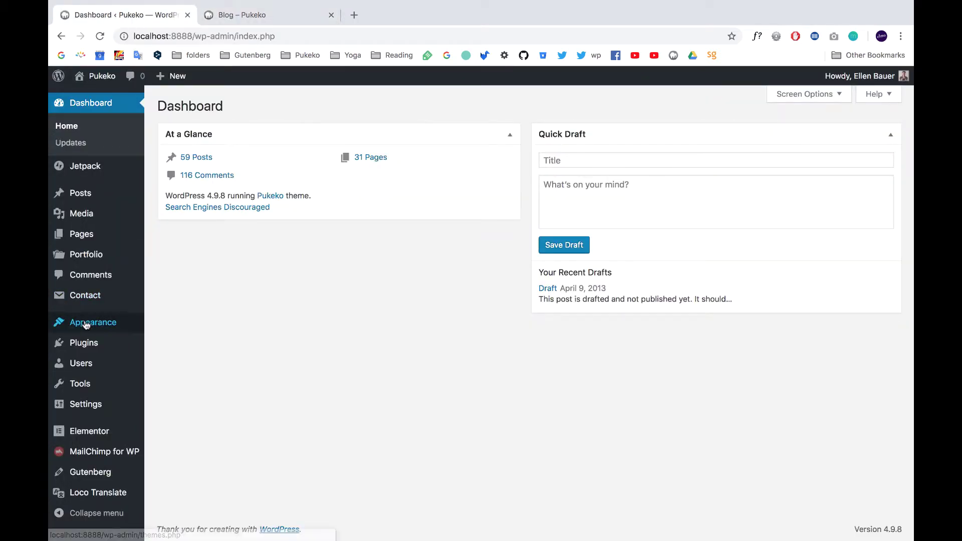
mouse_move(121, 327)
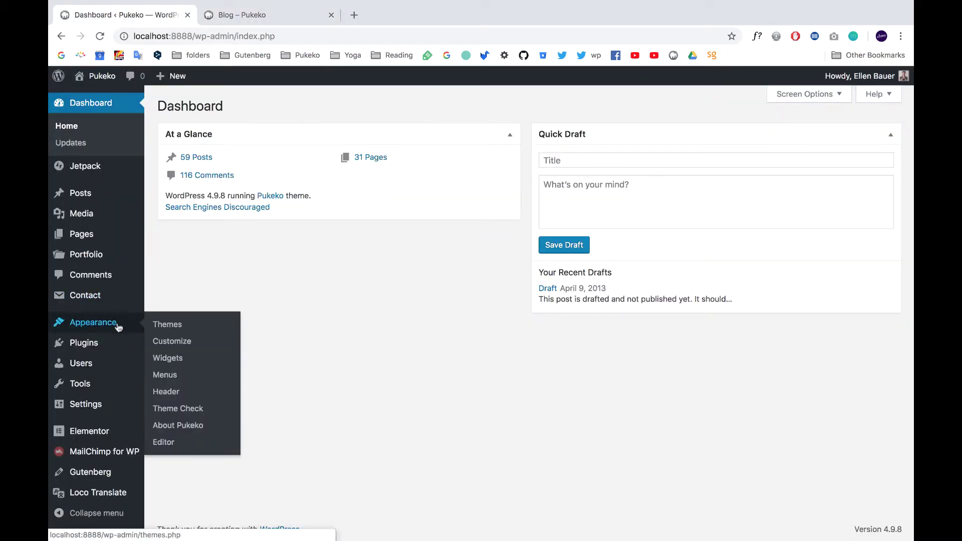
click(172, 342)
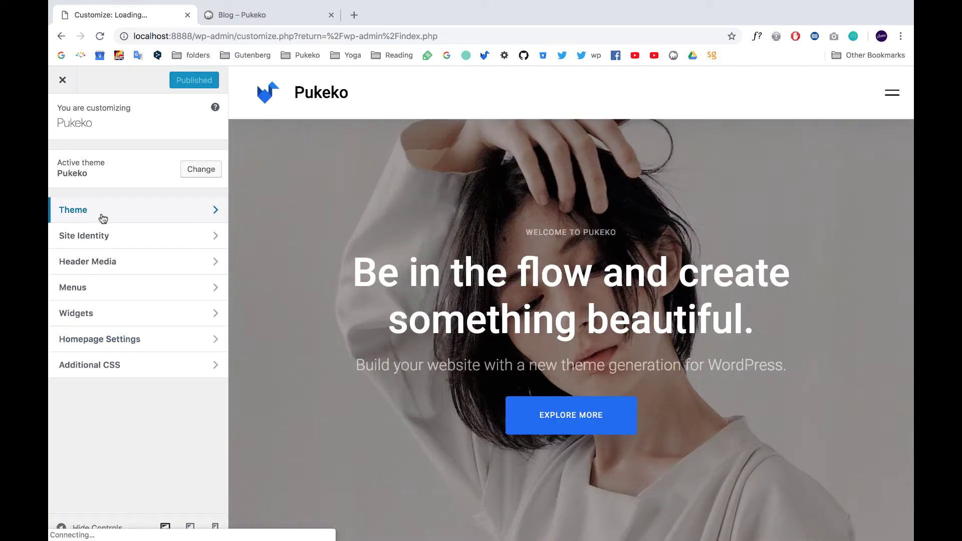
click(103, 217)
click(127, 165)
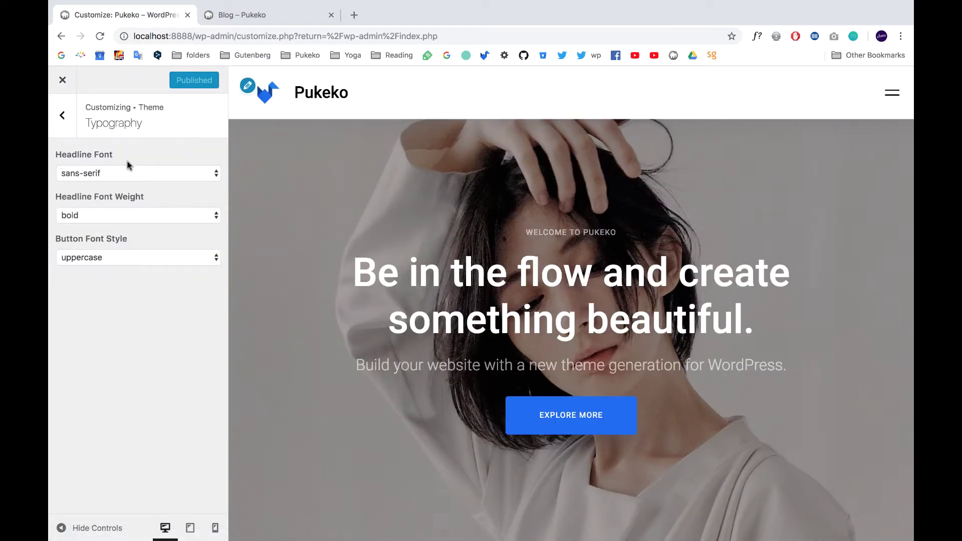
click(150, 174)
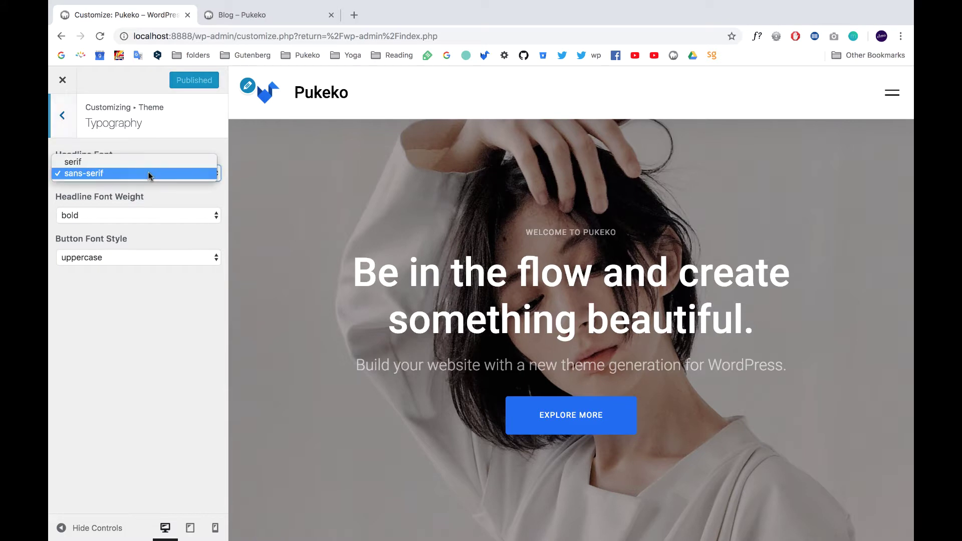
click(125, 162)
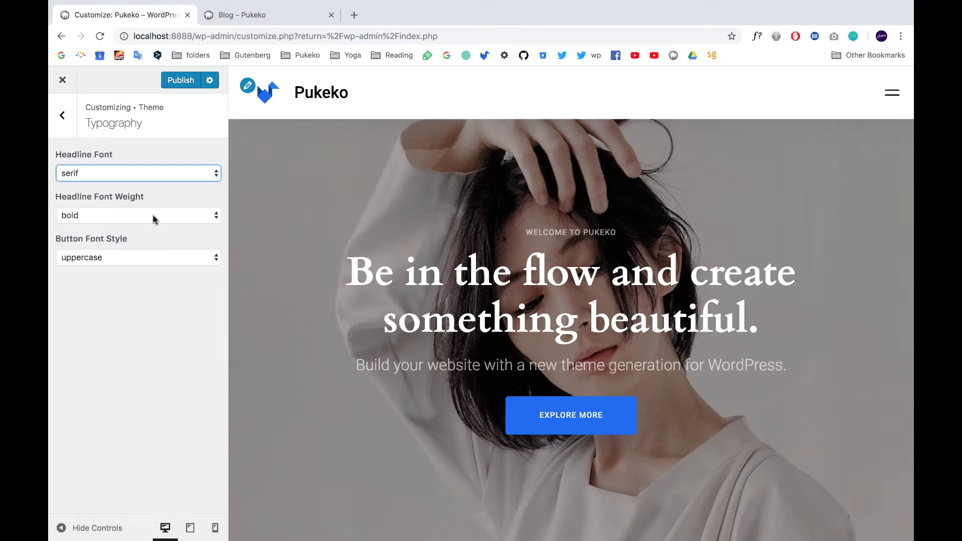
click(152, 215)
click(173, 199)
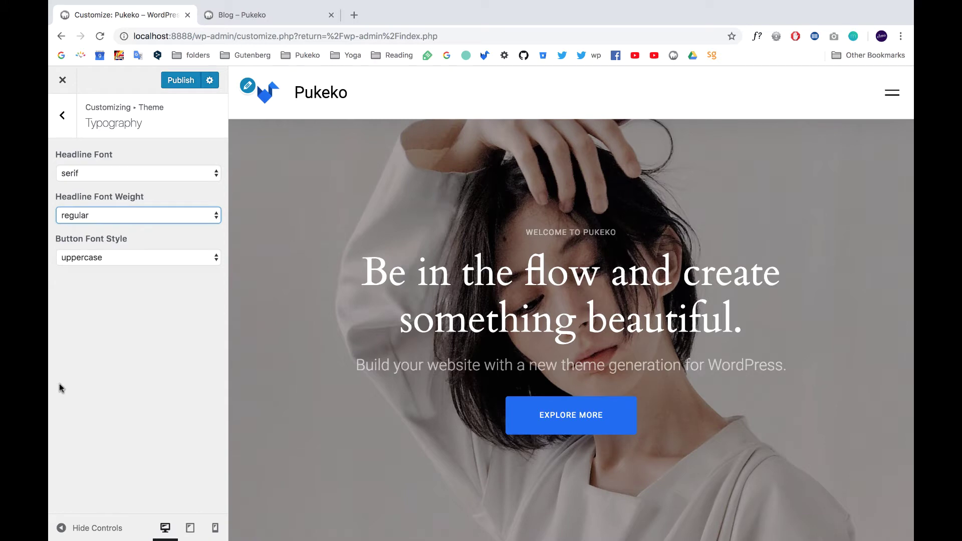
click(152, 262)
click(123, 248)
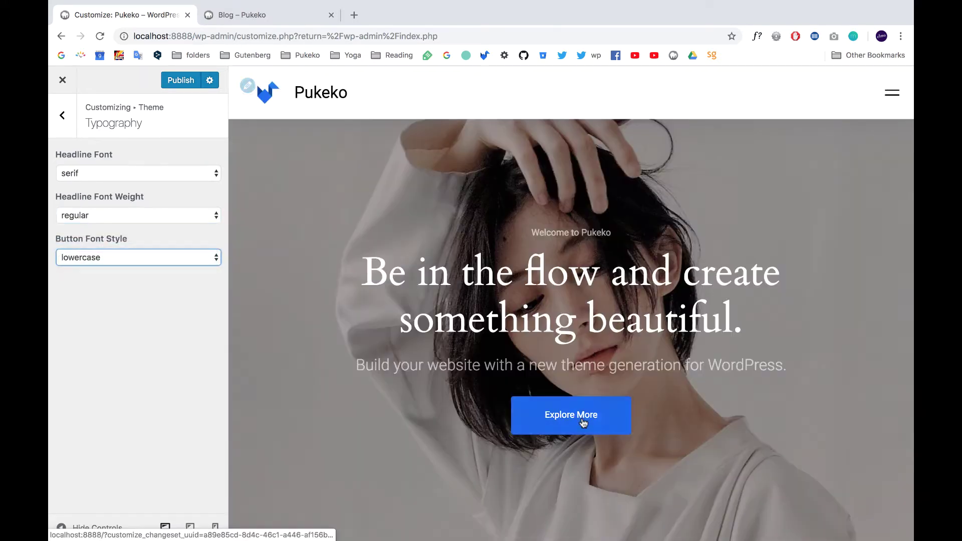
Publish the typography changes and reload the Blog page to see the new fonts.
click(178, 81)
click(237, 16)
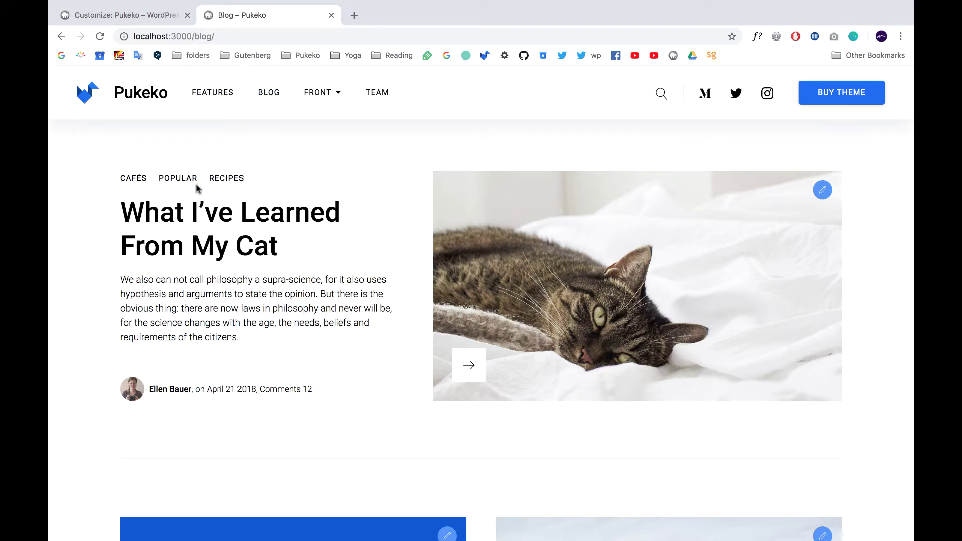
click(100, 37)
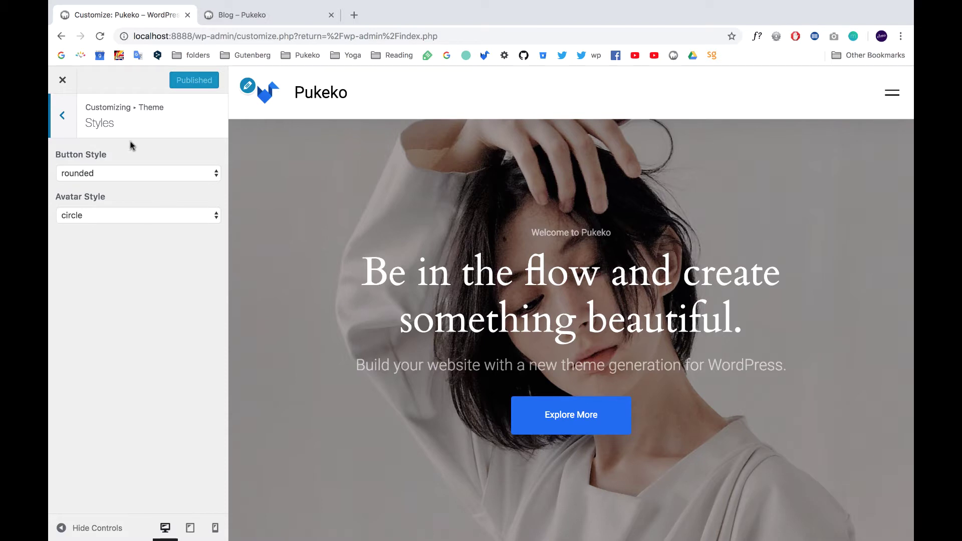
Set Button Style to round and keep Avatar Style as circle.
click(111, 178)
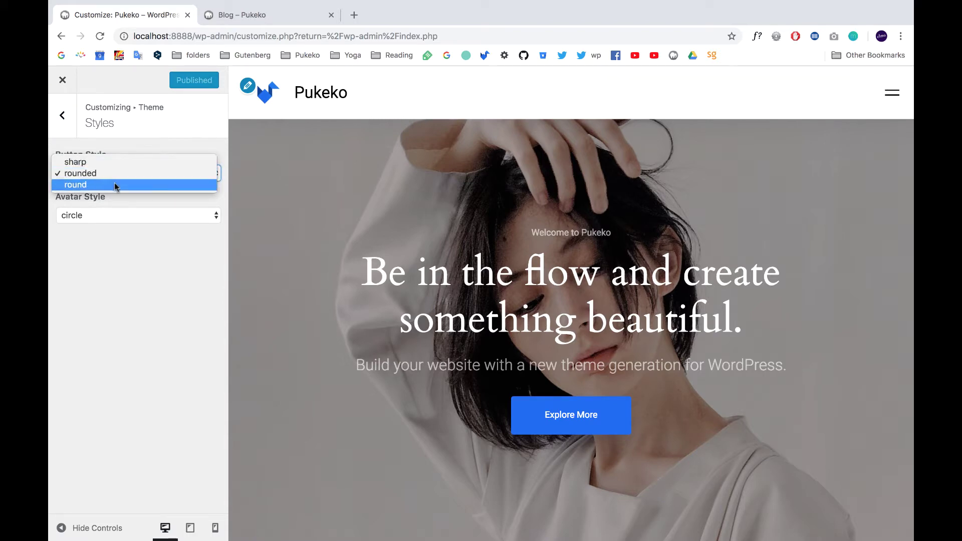
click(117, 186)
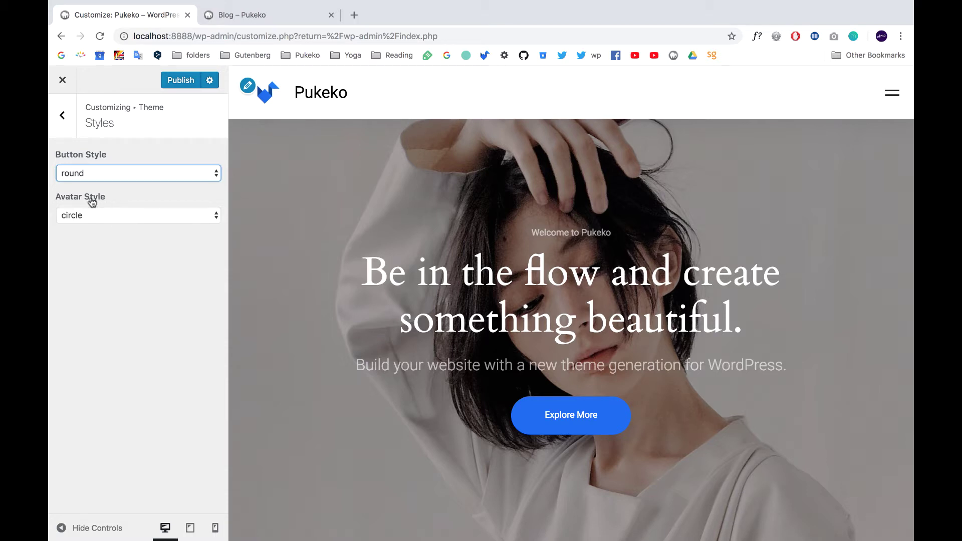
click(104, 215)
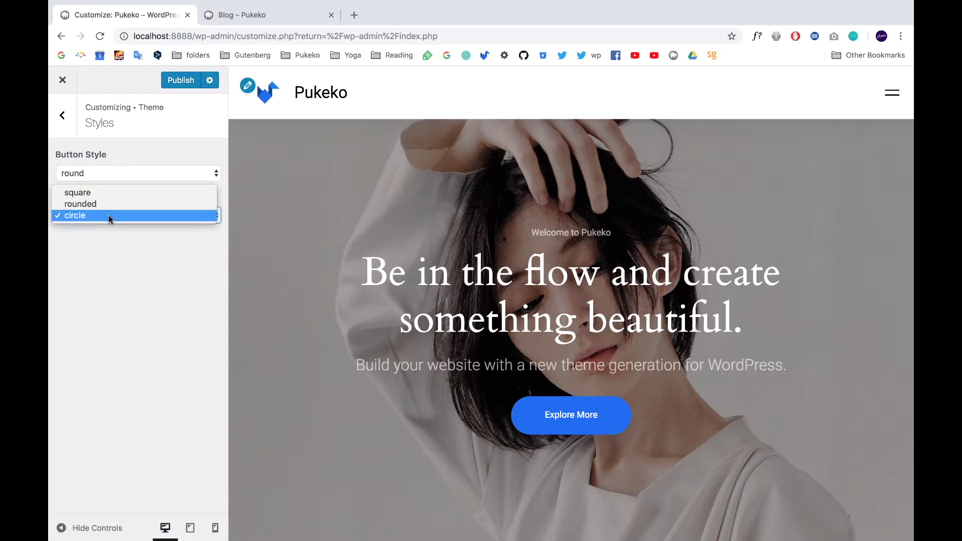
click(115, 250)
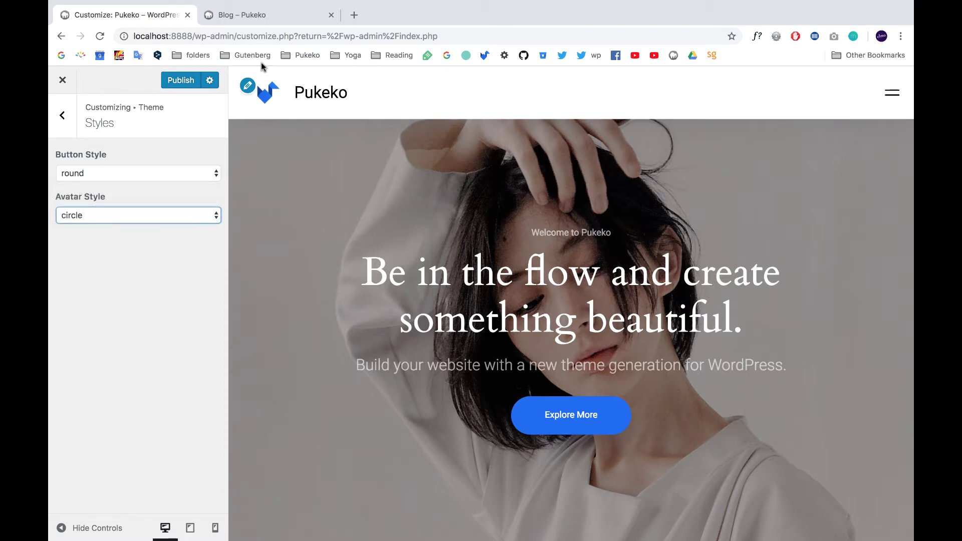
Open the post author's profile page on the live blog and scroll through it.
click(256, 19)
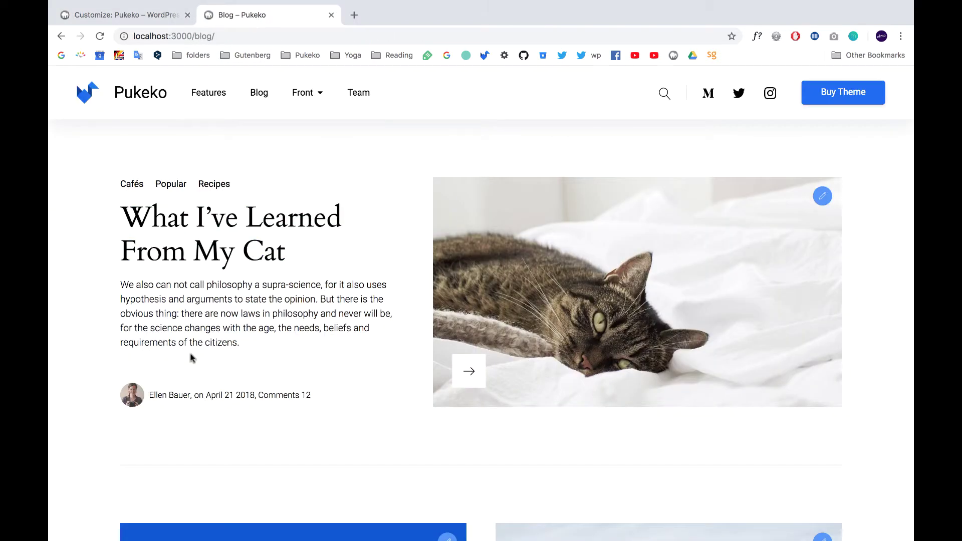
click(172, 395)
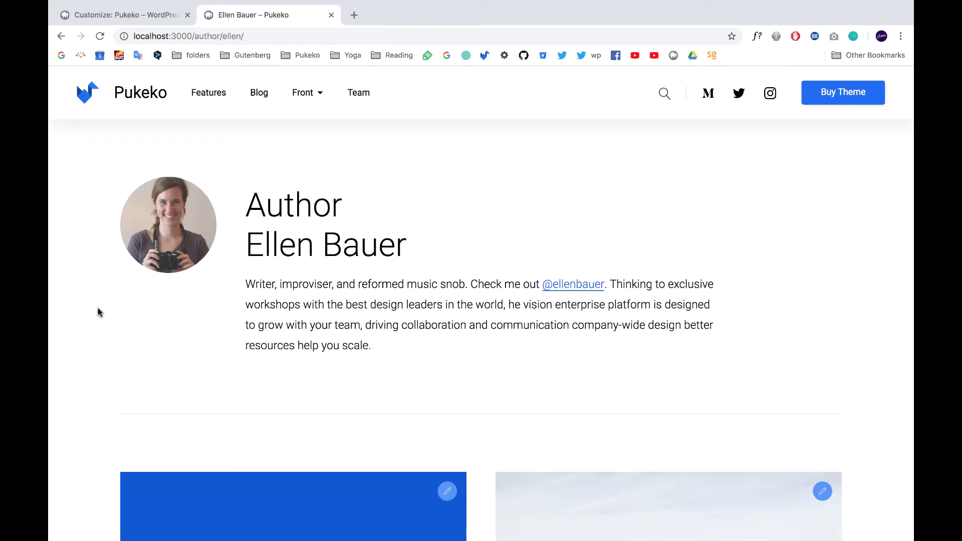
scroll(98, 311, down, 5)
scroll(99, 311, up, 5)
scroll(99, 311, down, 20)
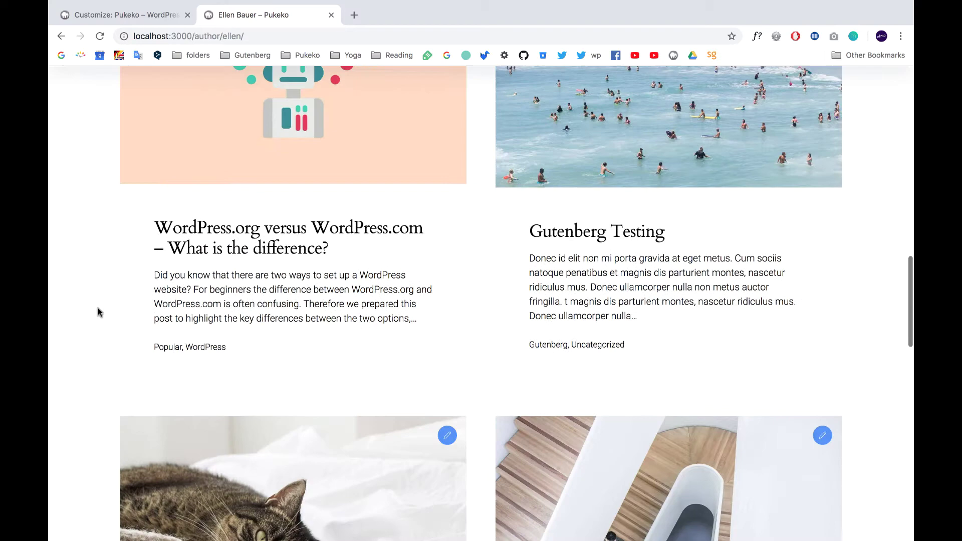
scroll(99, 312, down, 11)
scroll(99, 311, up, 18)
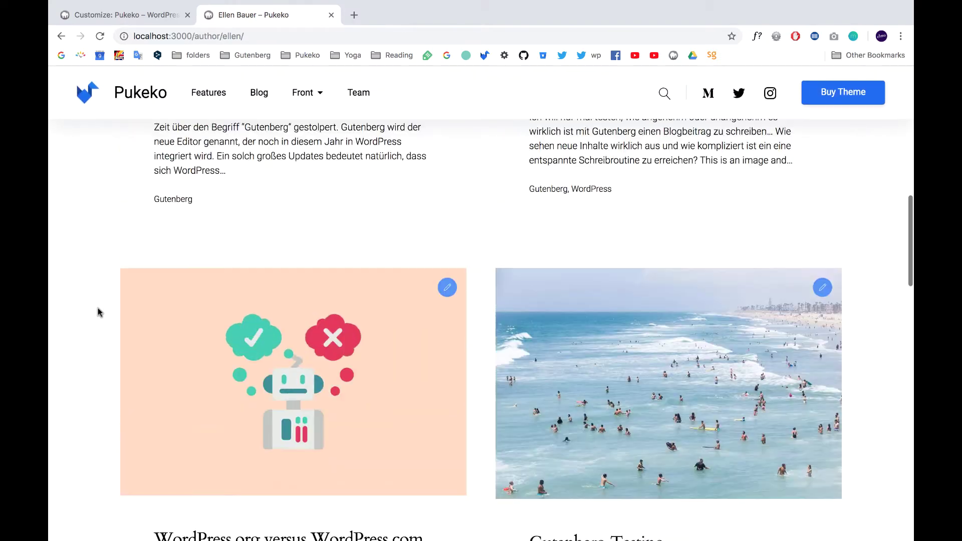
scroll(98, 312, up, 10)
Change the avatar style to rounded squares and publish it.
click(145, 14)
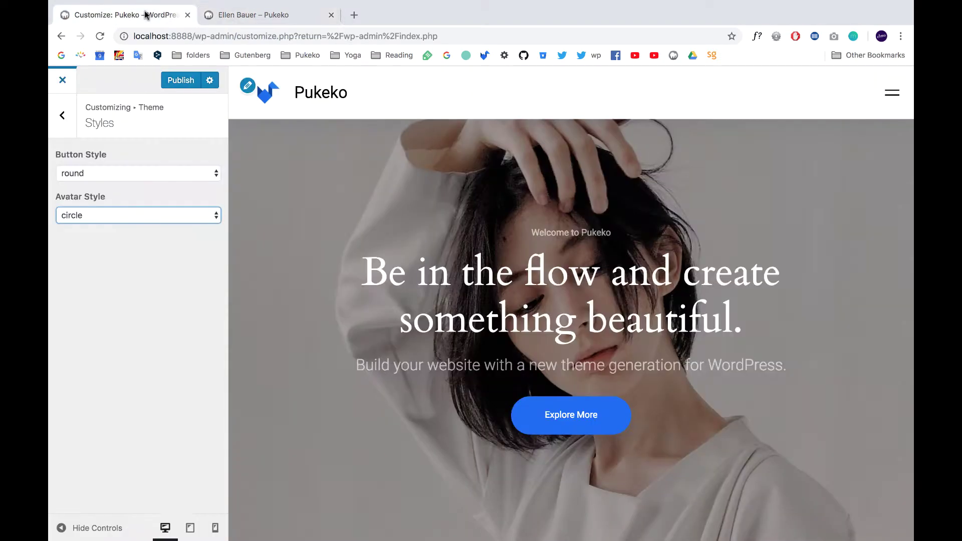
click(122, 212)
click(106, 205)
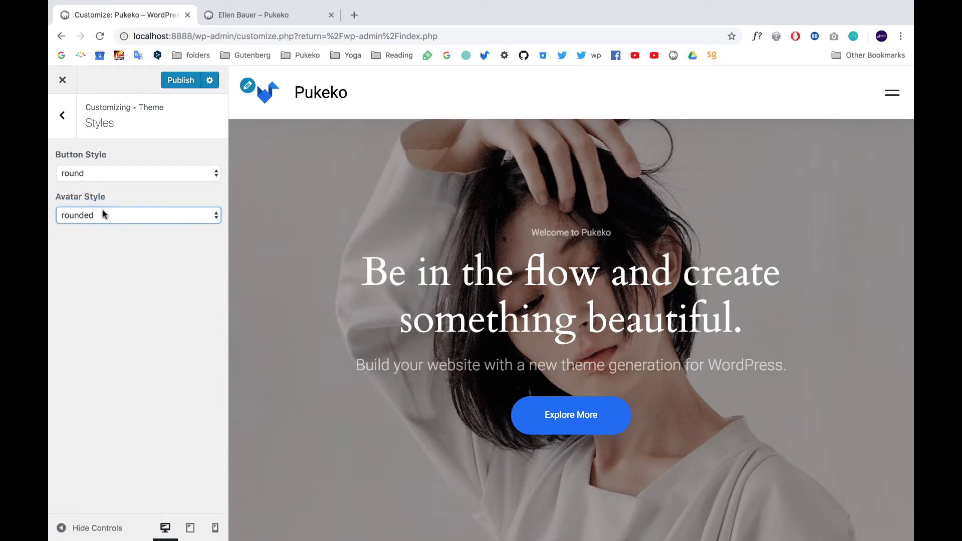
click(172, 82)
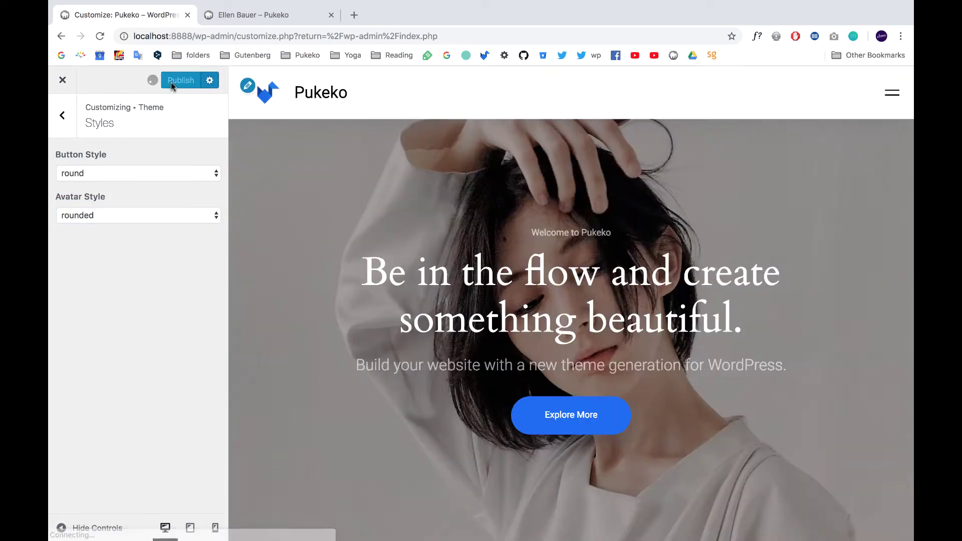
Reload the author page to check the rounded-square avatar.
click(236, 15)
click(101, 36)
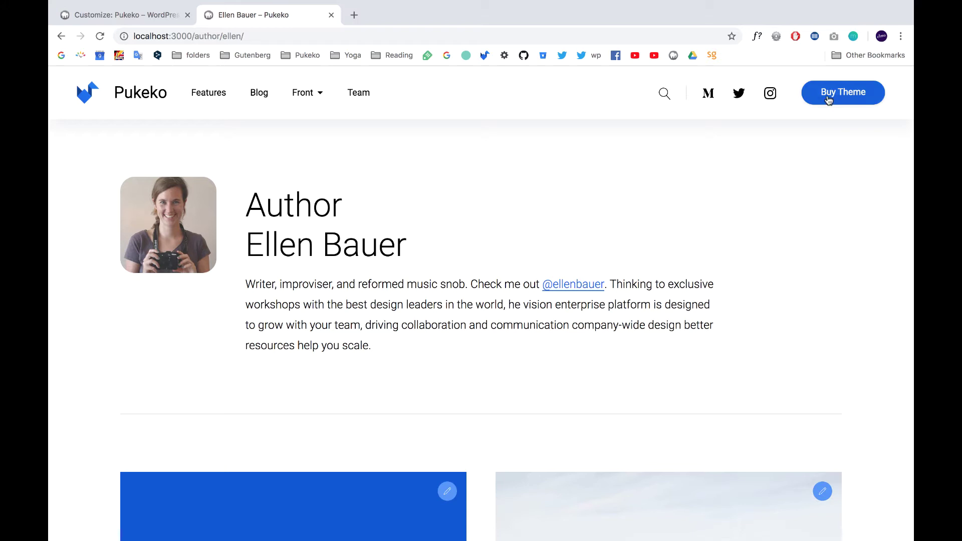
click(149, 17)
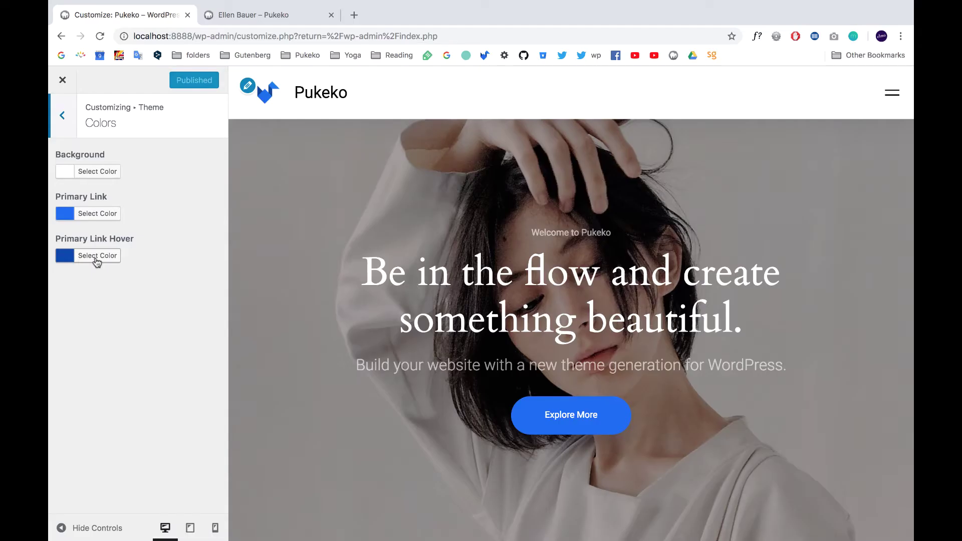
click(282, 13)
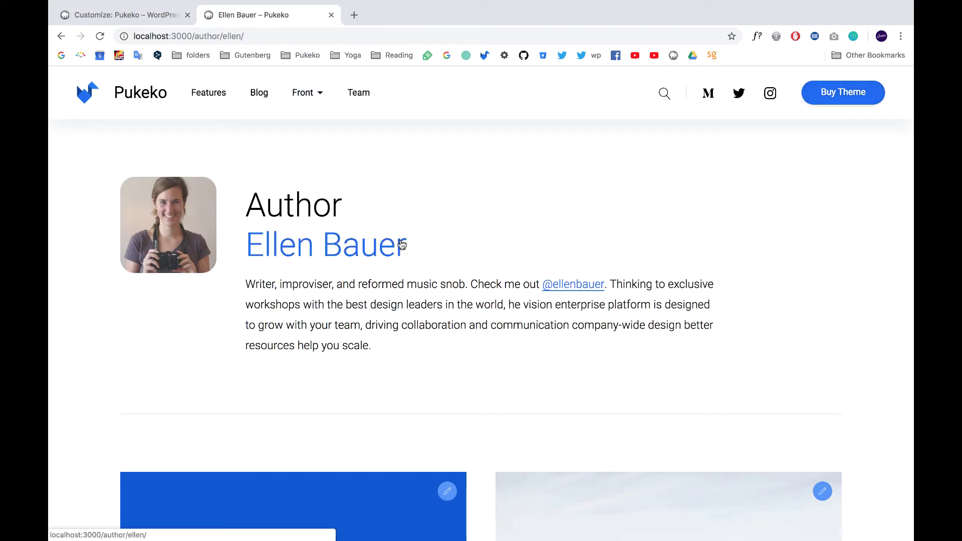
double_click(579, 291)
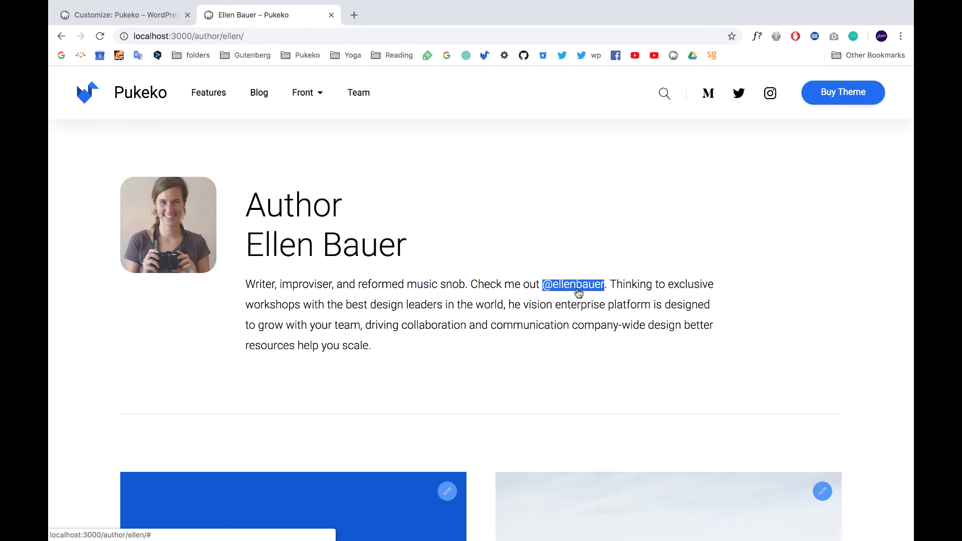
click(373, 207)
scroll(350, 211, down, 5)
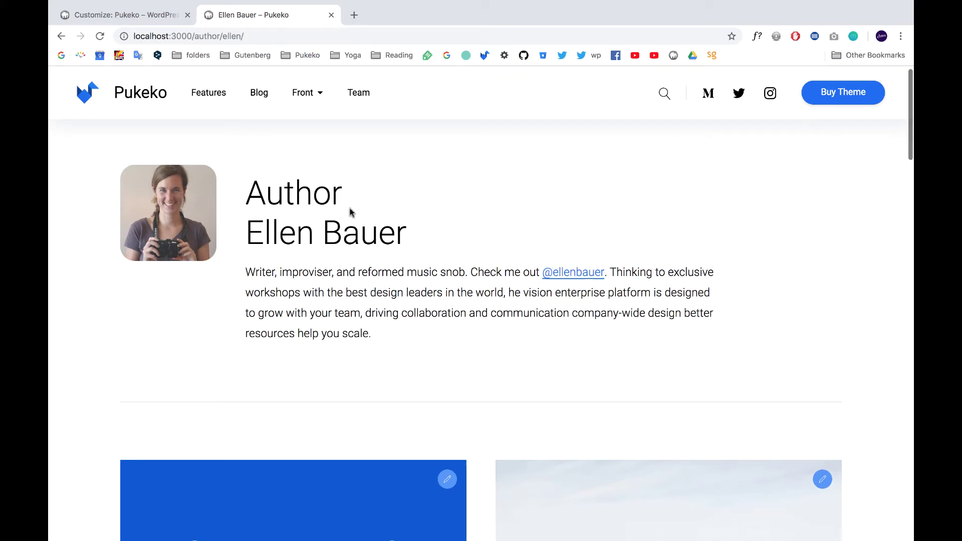
scroll(360, 210, up, 5)
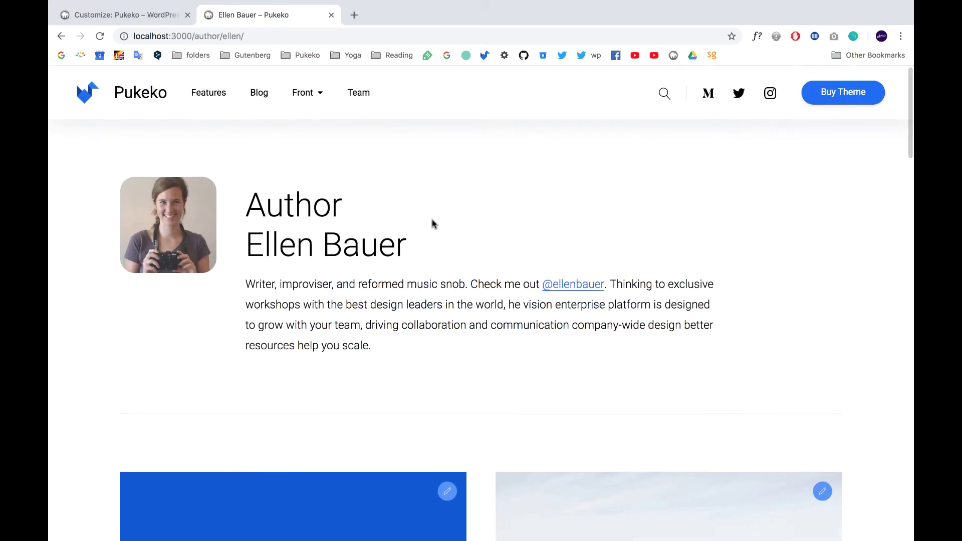
click(131, 20)
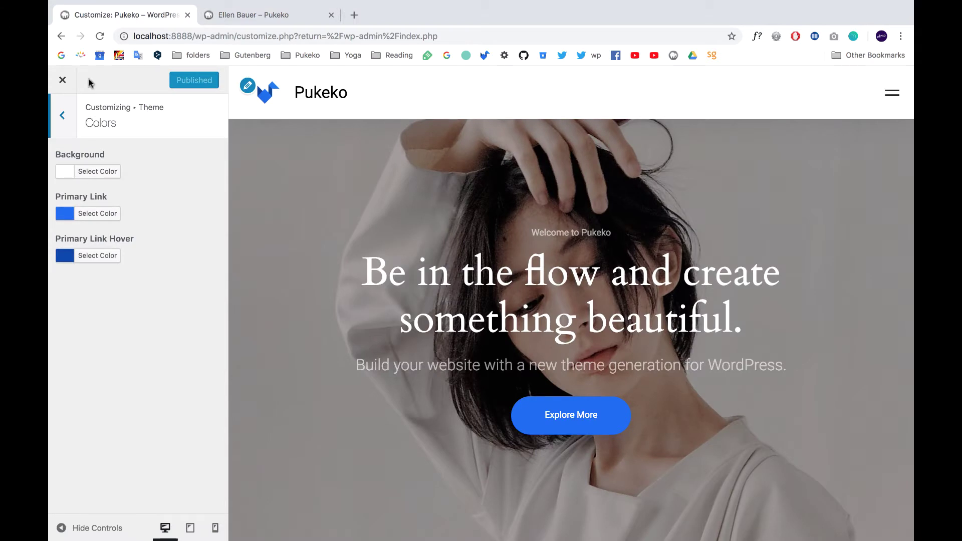
click(61, 129)
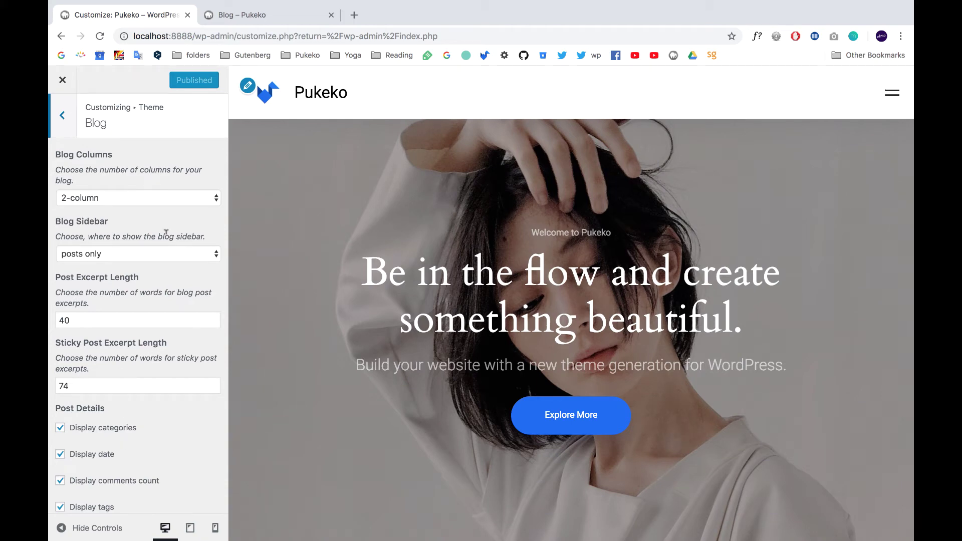
Scroll through the live Blog page to review its layout.
click(231, 22)
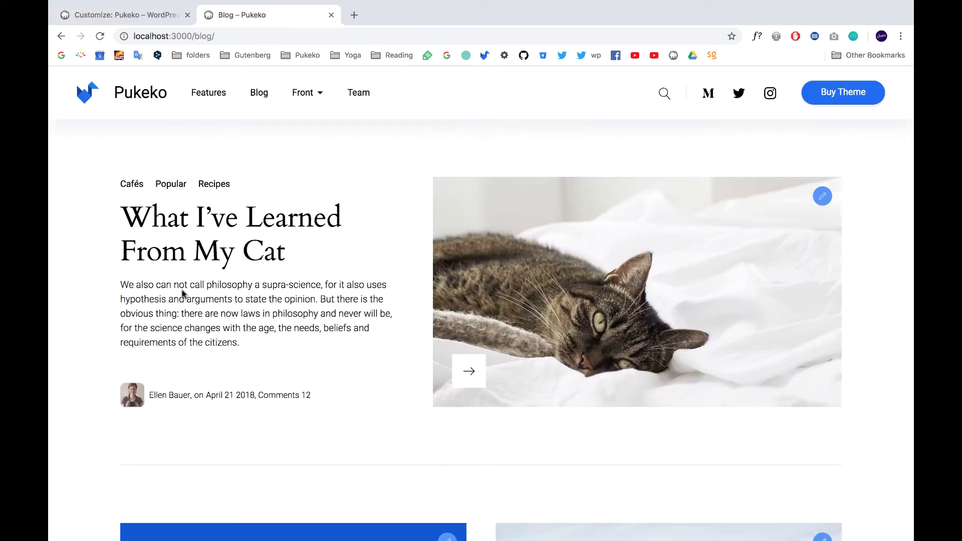
scroll(74, 335, down, 9)
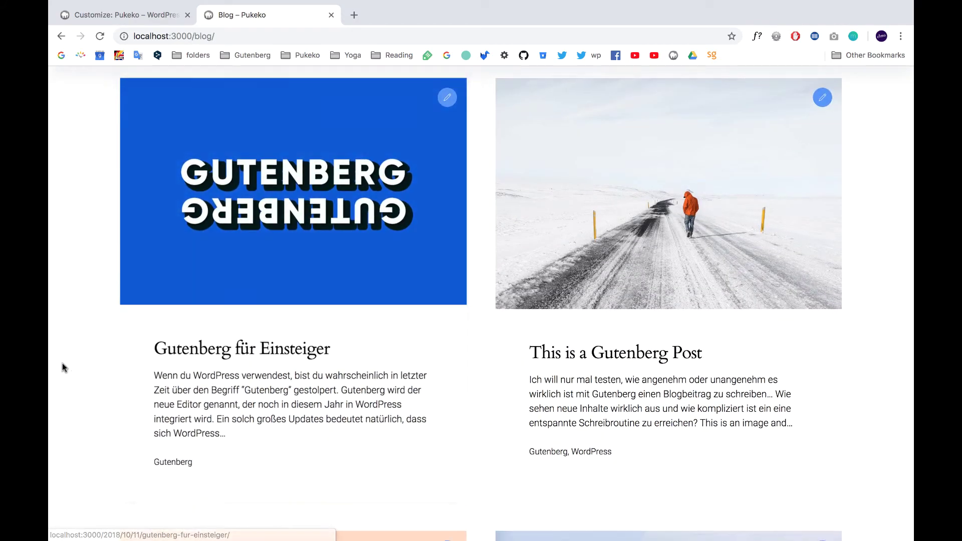
scroll(71, 362, down, 9)
scroll(71, 366, down, 3)
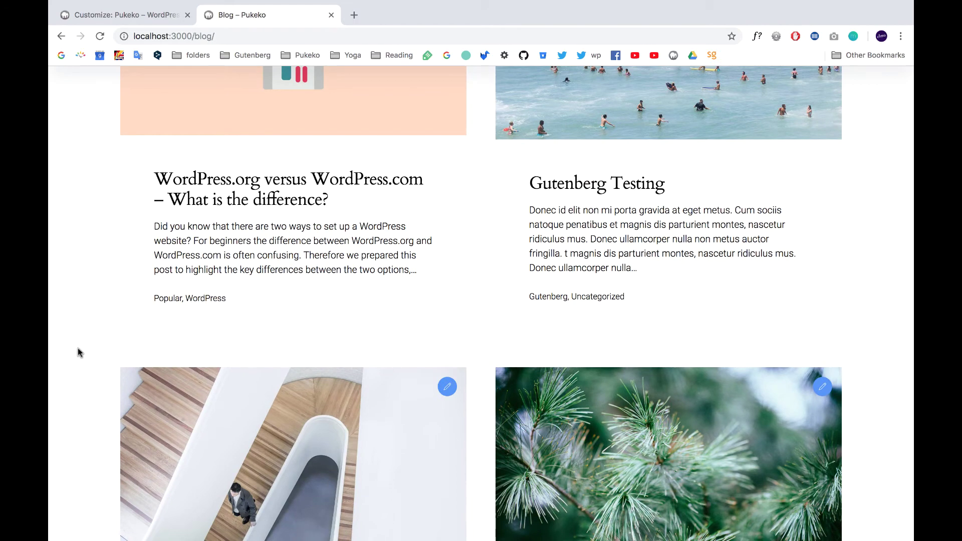
scroll(75, 351, up, 15)
scroll(75, 300, up, 3)
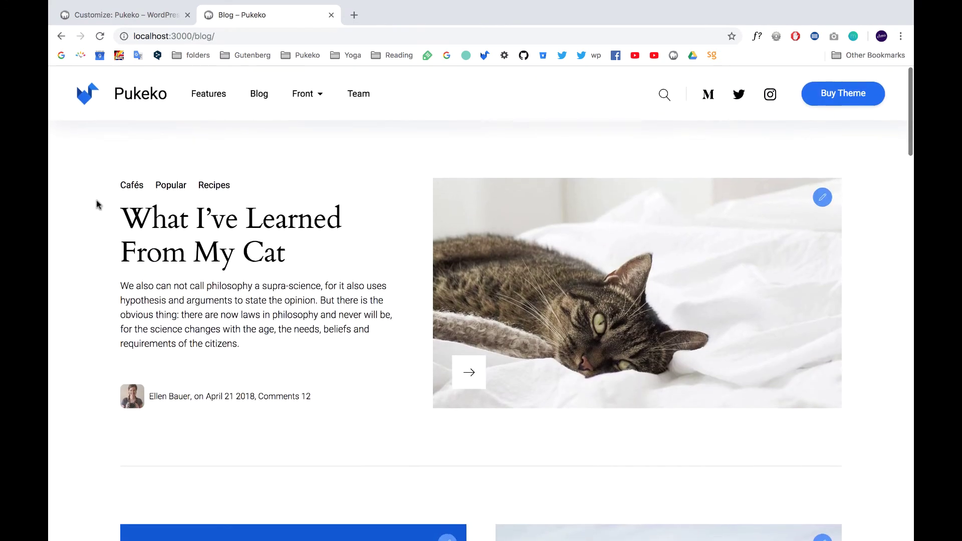
Keep Blog Columns at 2-column in the Customizer's Blog settings.
key(ctrl+shift+Tab)
click(91, 197)
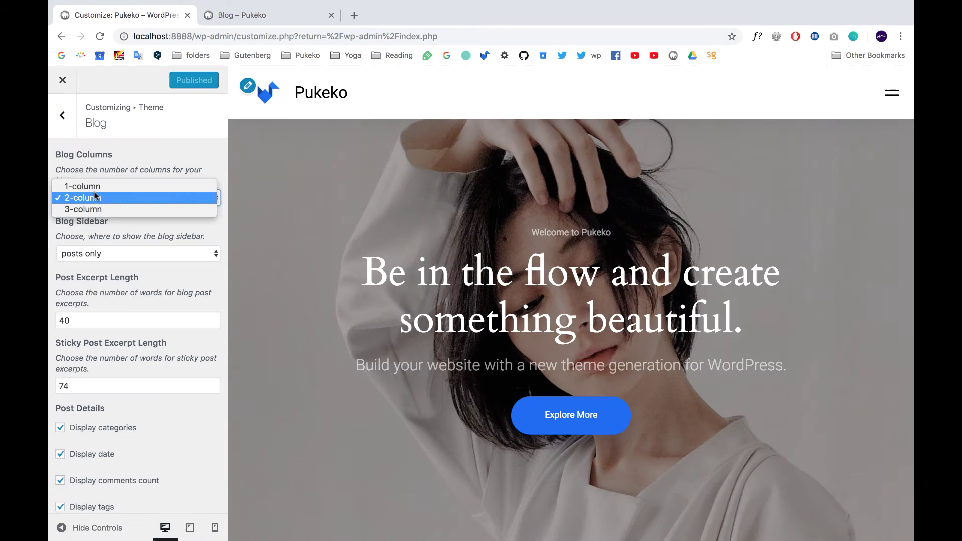
click(168, 152)
key(Tab)
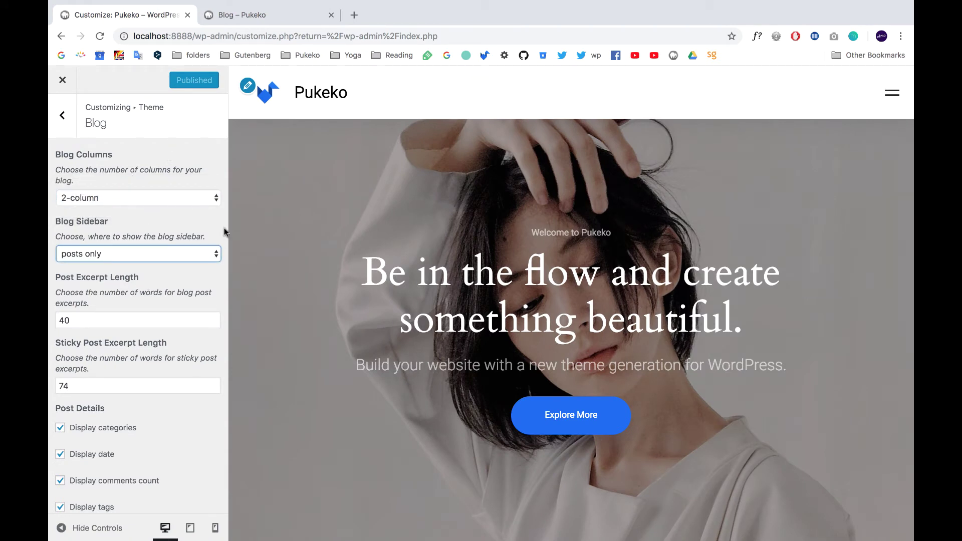
click(204, 215)
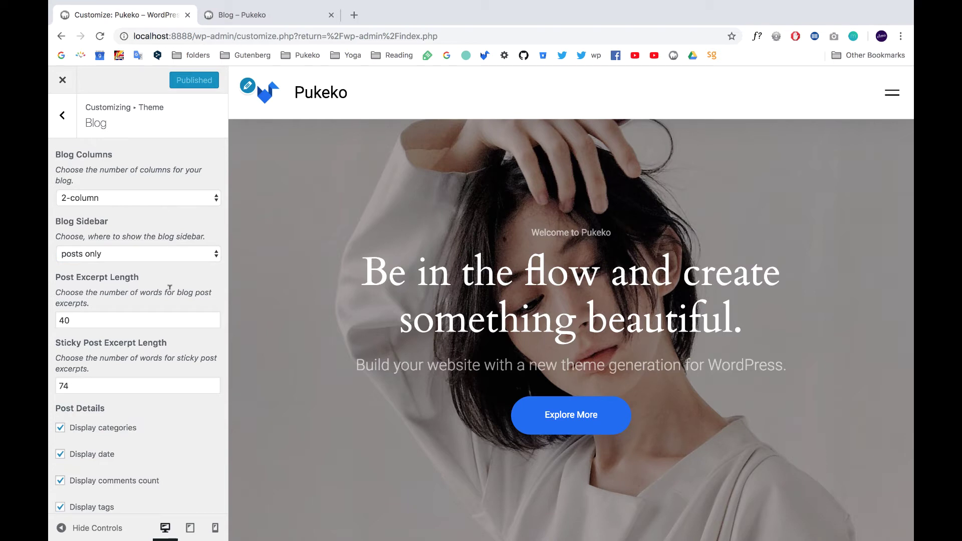
click(131, 199)
click(181, 161)
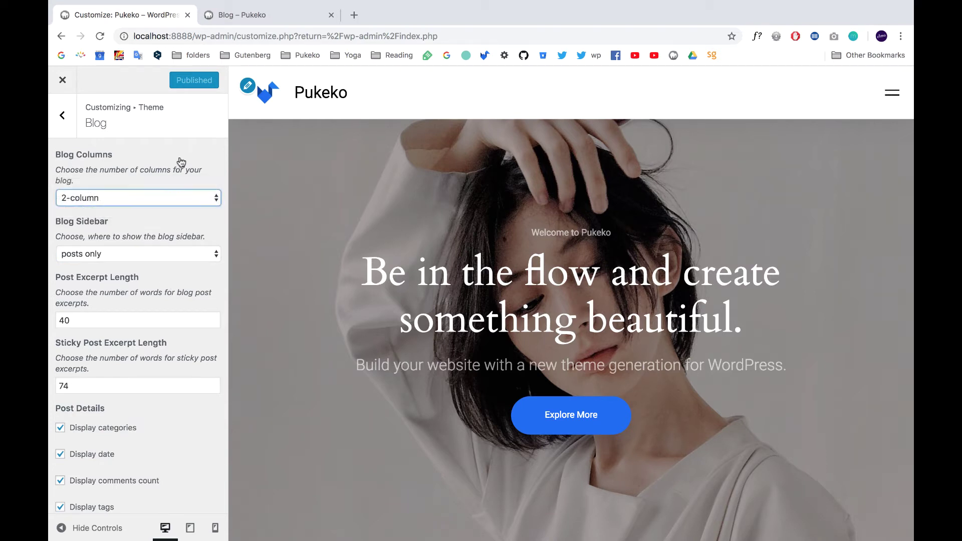
scroll(186, 398, down, 5)
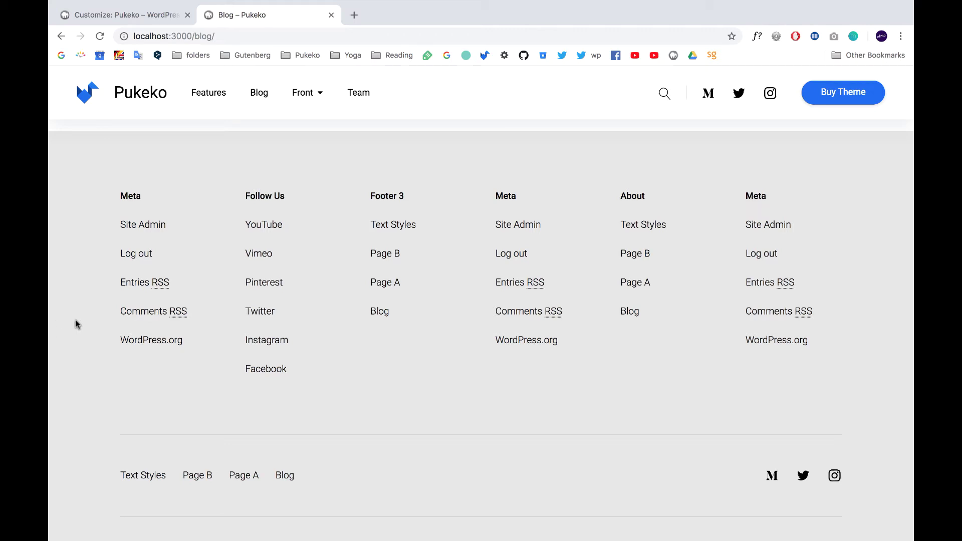
Review the blog's footer, then open the Customizer's Footer section.
scroll(78, 318, down, 2)
scroll(78, 318, up, 2)
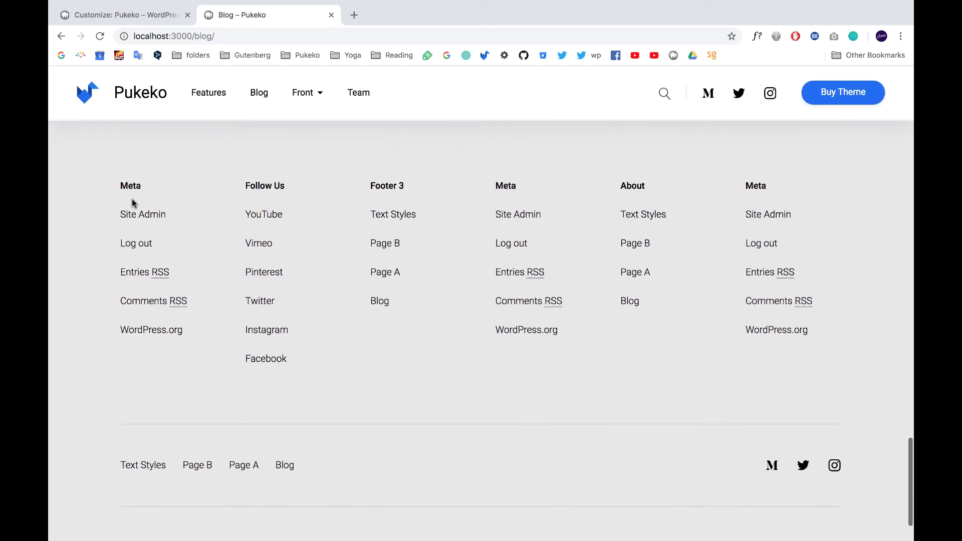
click(114, 15)
click(107, 286)
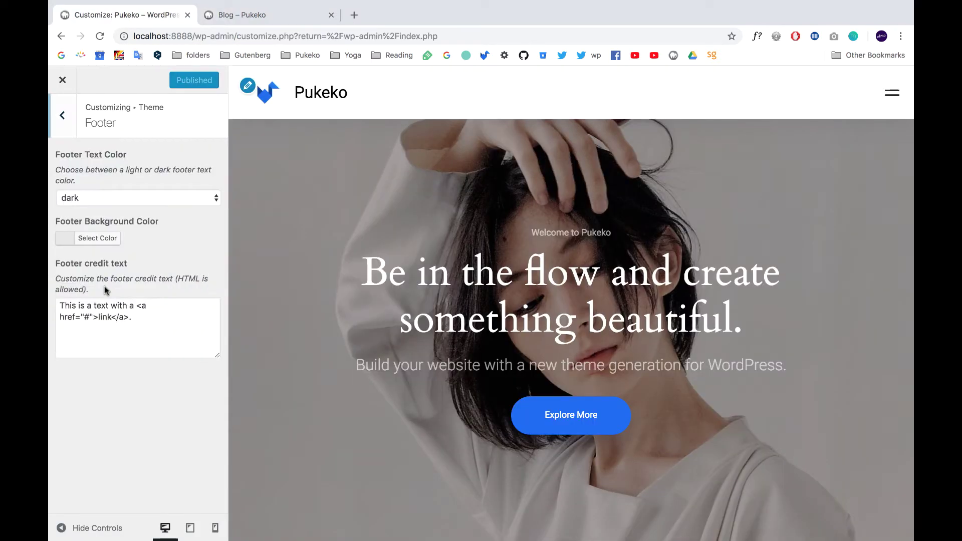
Reset the footer background to default, make the footer text light, and check the blog.
click(105, 243)
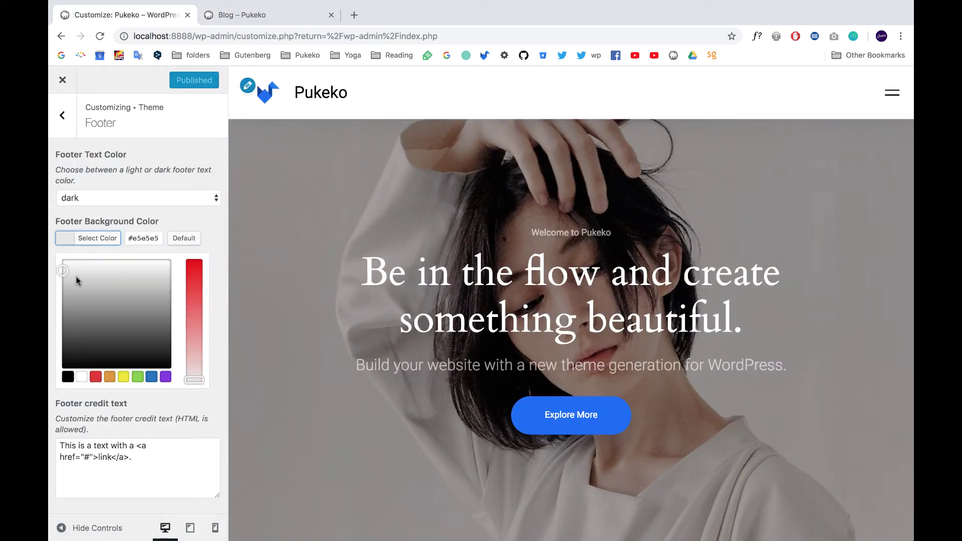
click(184, 239)
click(138, 197)
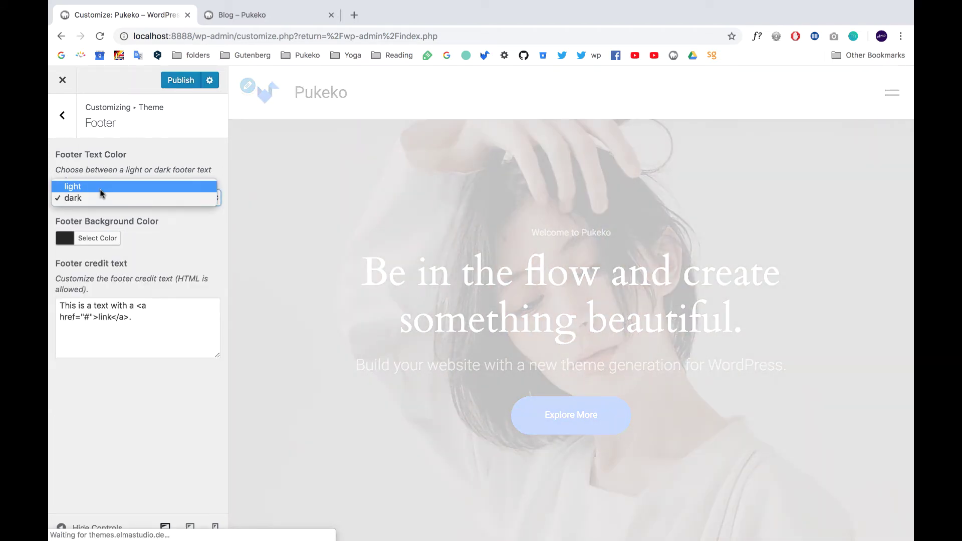
click(101, 189)
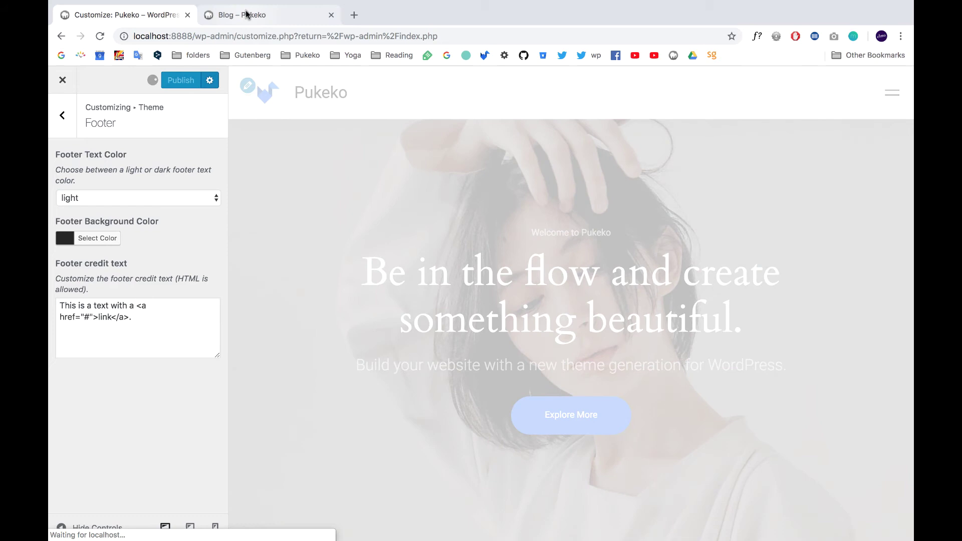
click(247, 14)
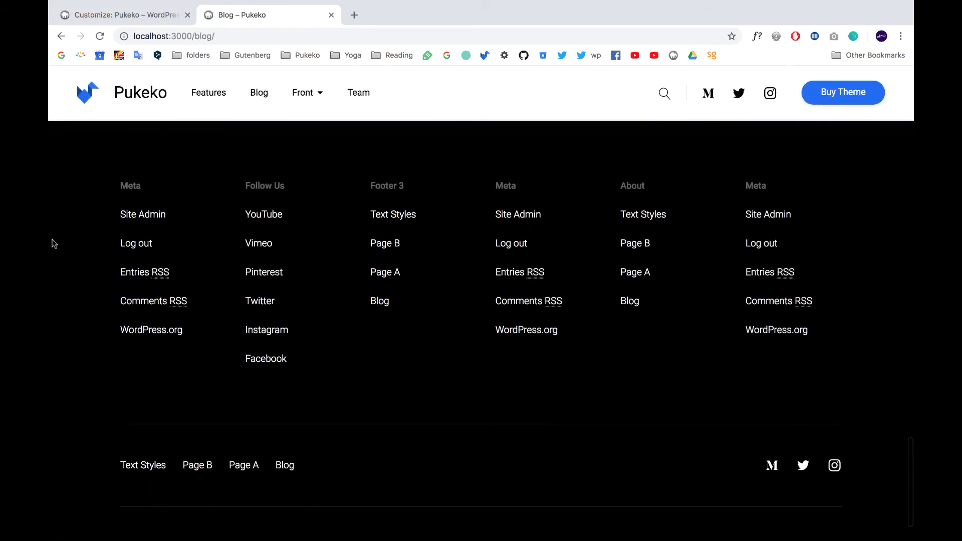
Set the footer background to blue #1e73be and publish the footer colours.
click(163, 15)
click(80, 240)
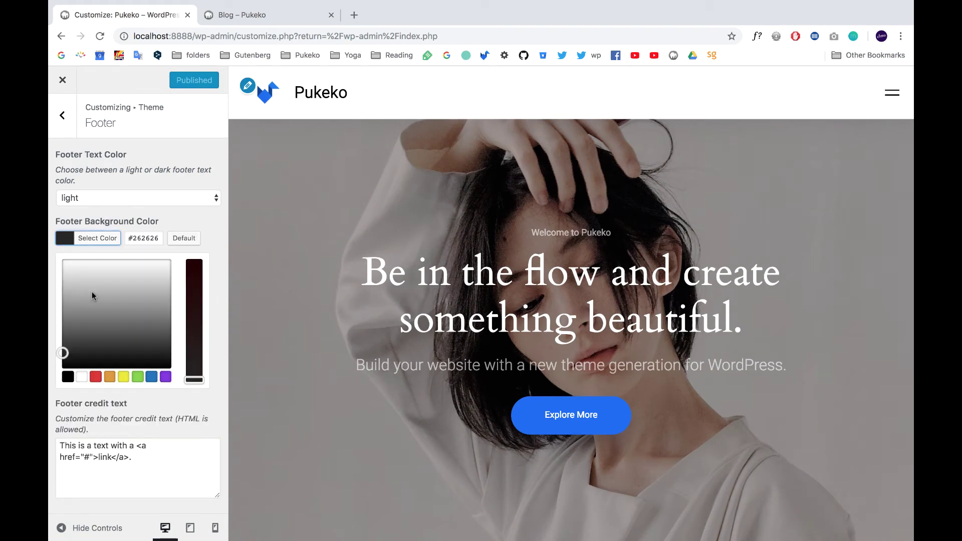
click(151, 377)
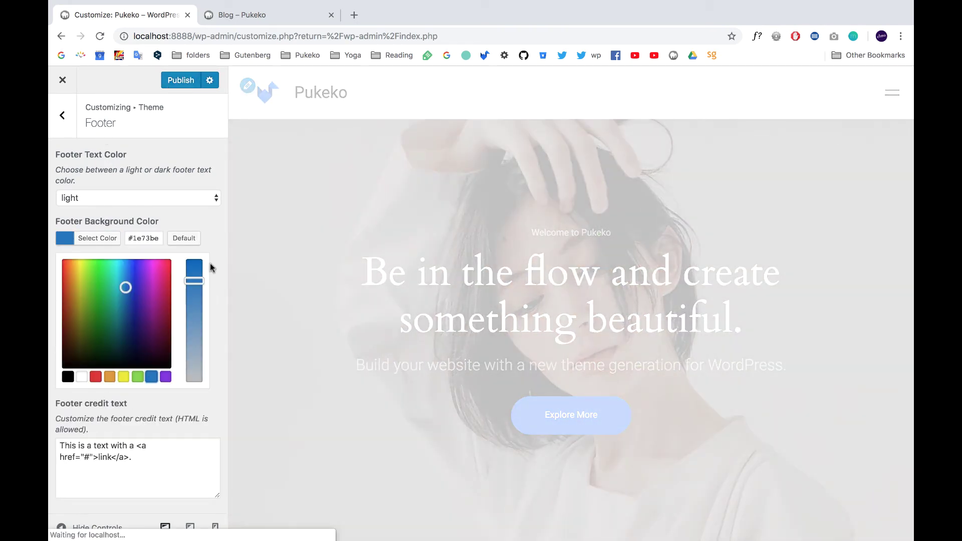
click(170, 81)
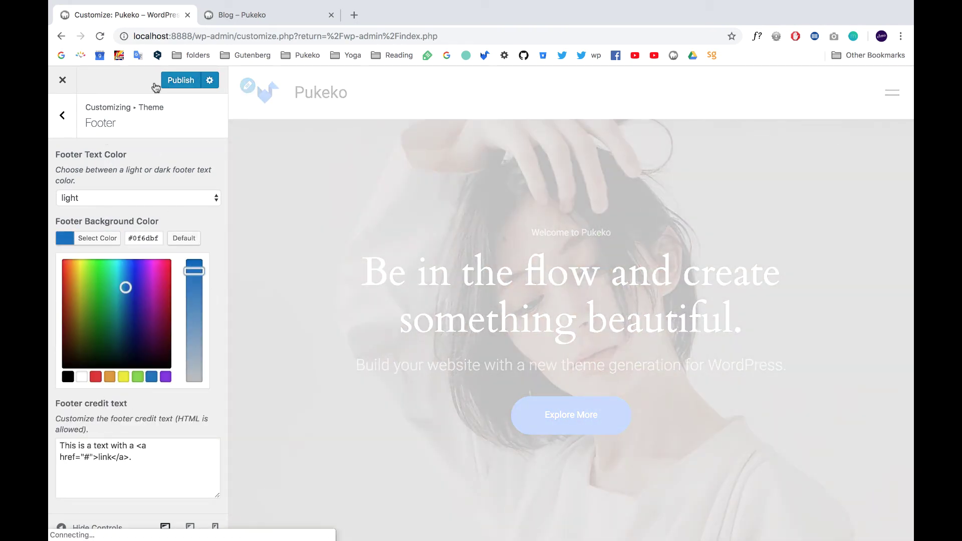
Reload the Blog page to confirm the six-column blue footer with light text.
click(229, 15)
click(100, 36)
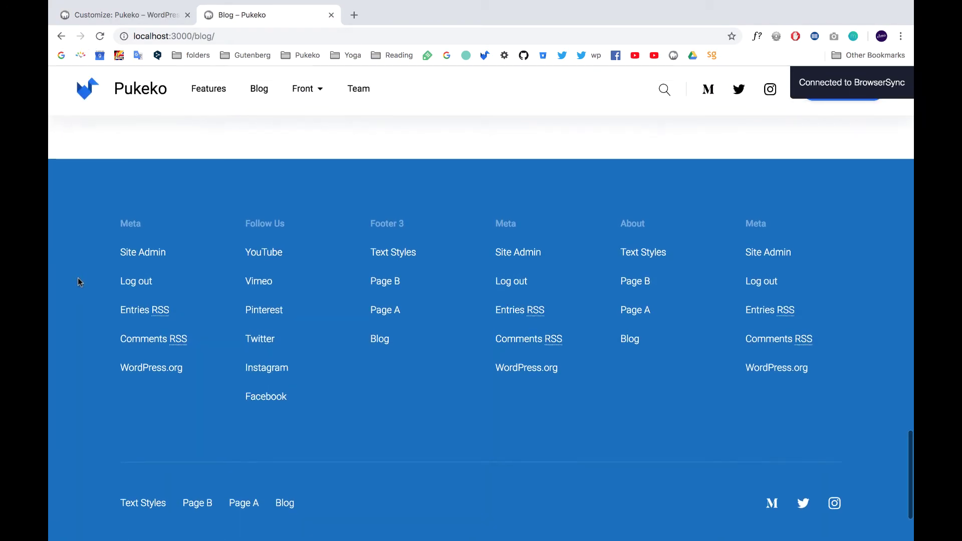
scroll(82, 281, up, 10)
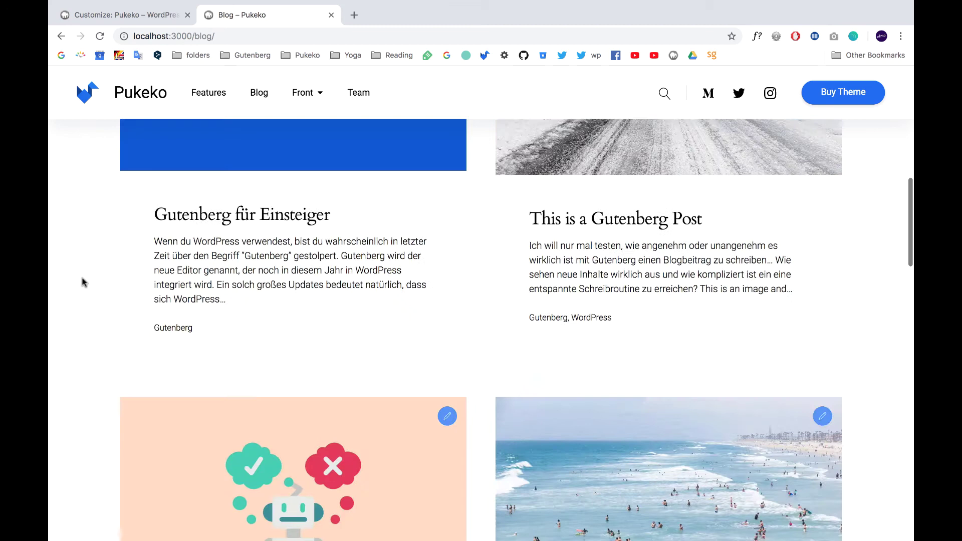
scroll(82, 280, up, 10)
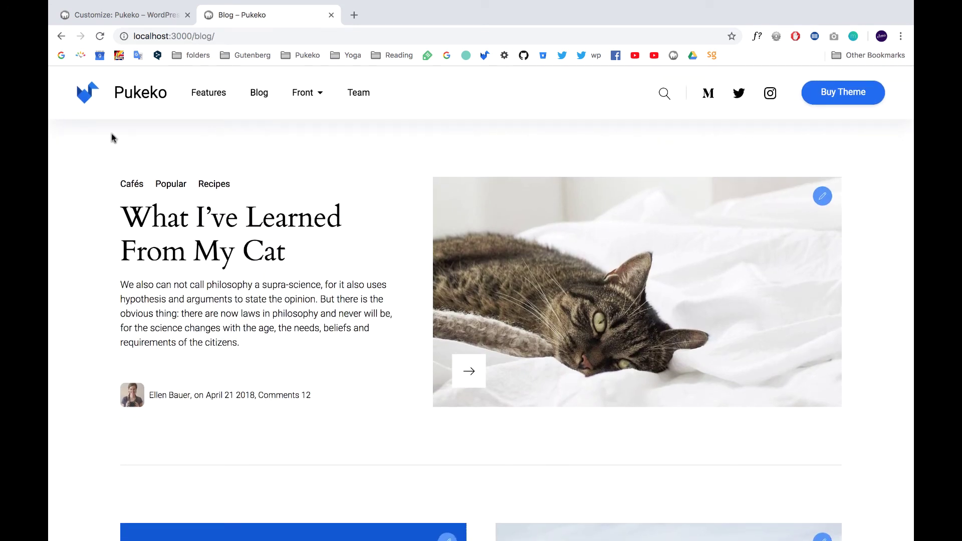
click(149, 16)
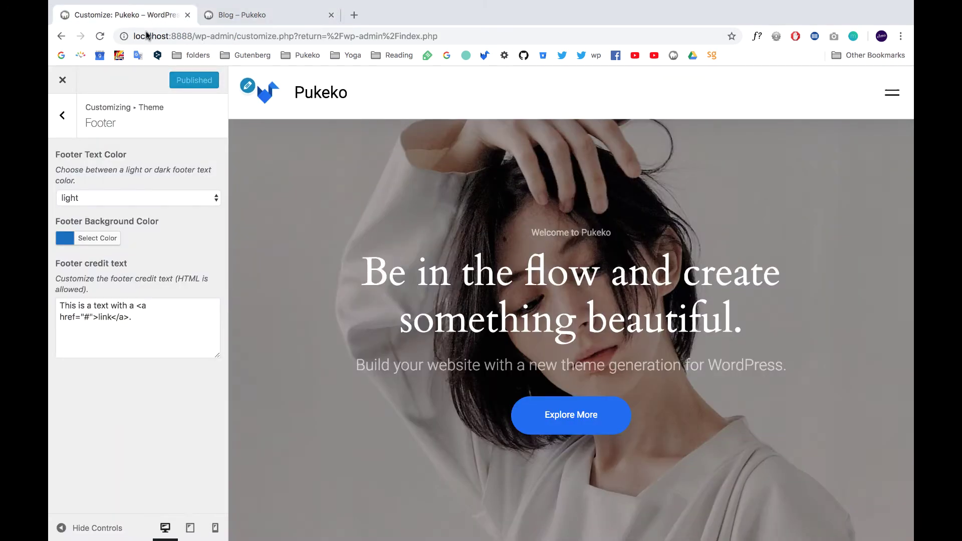
click(264, 16)
Preview the blog at 768px tablet width in DevTools, opening and closing the mobile menu.
right_click(78, 414)
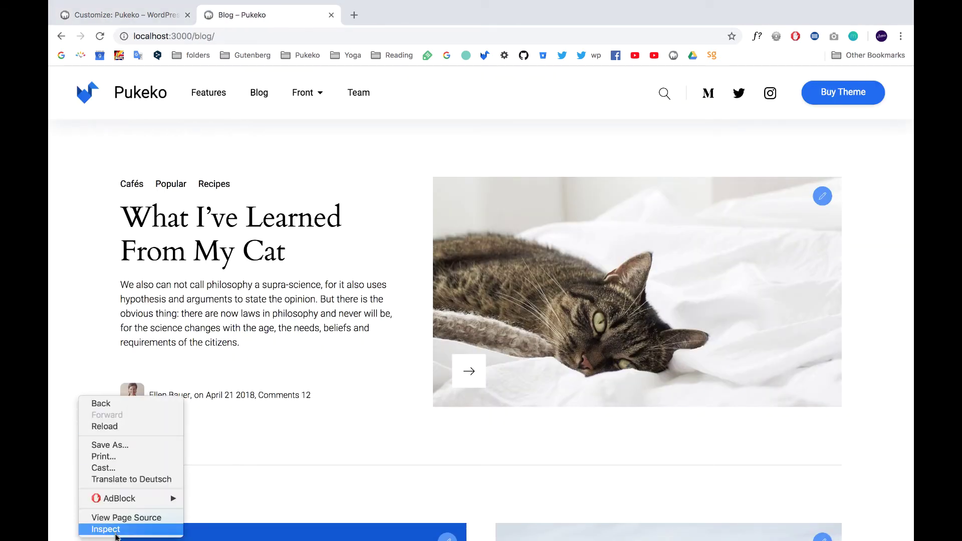
click(116, 533)
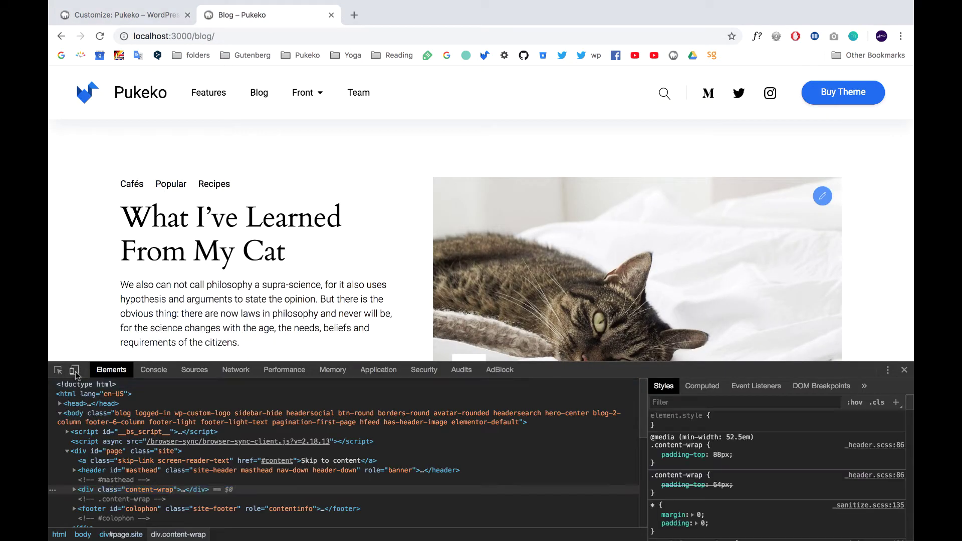
click(75, 371)
click(332, 89)
click(687, 129)
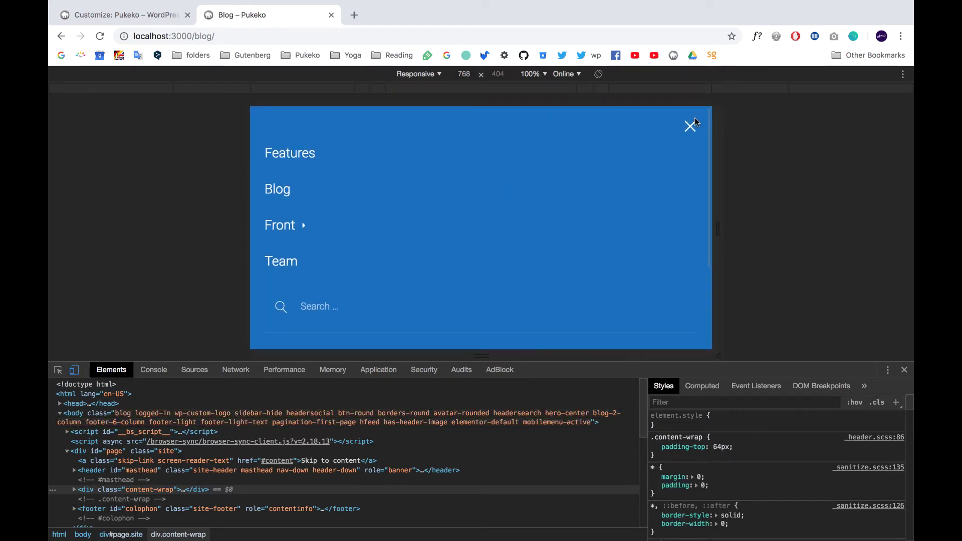
click(690, 127)
click(139, 15)
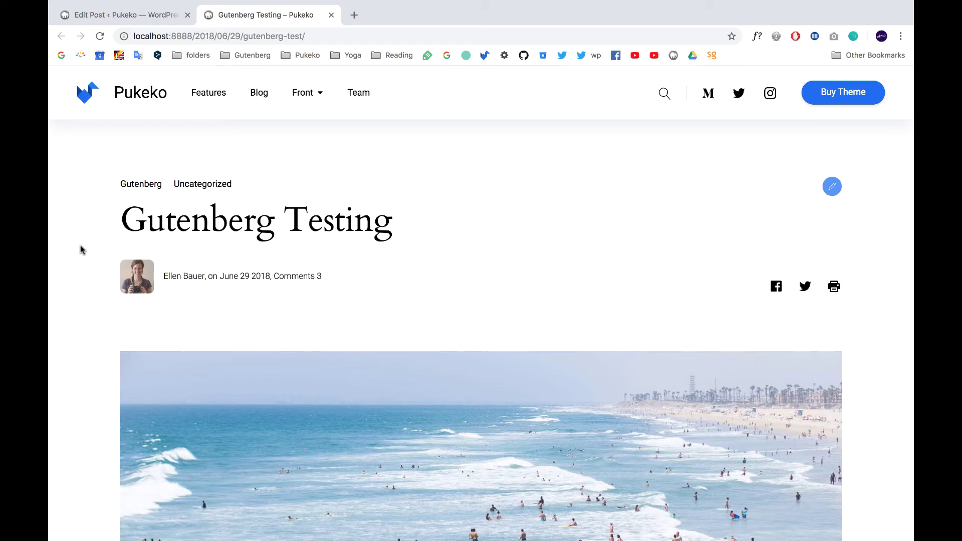
Scroll through the live Gutenberg Testing post, then bring up its block editor.
scroll(82, 249, down, 12)
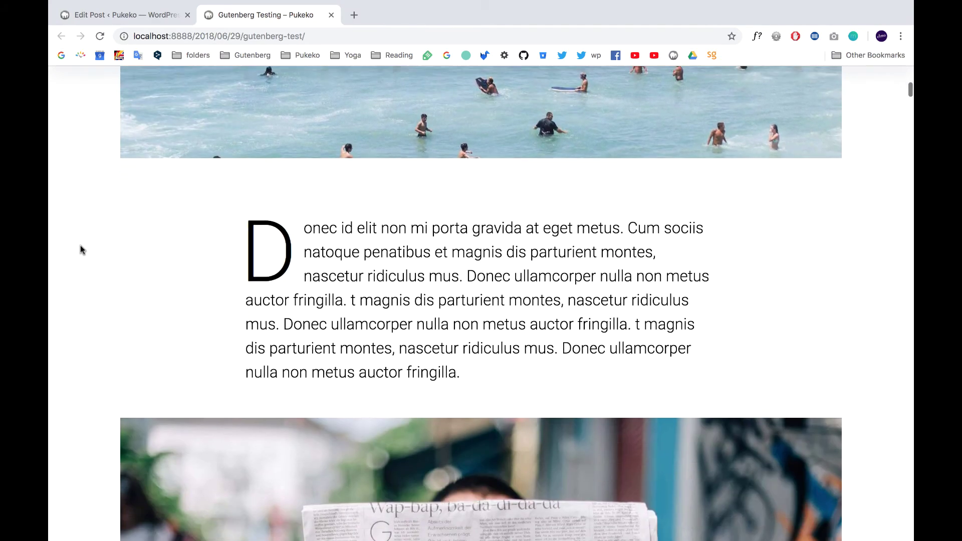
scroll(80, 249, down, 15)
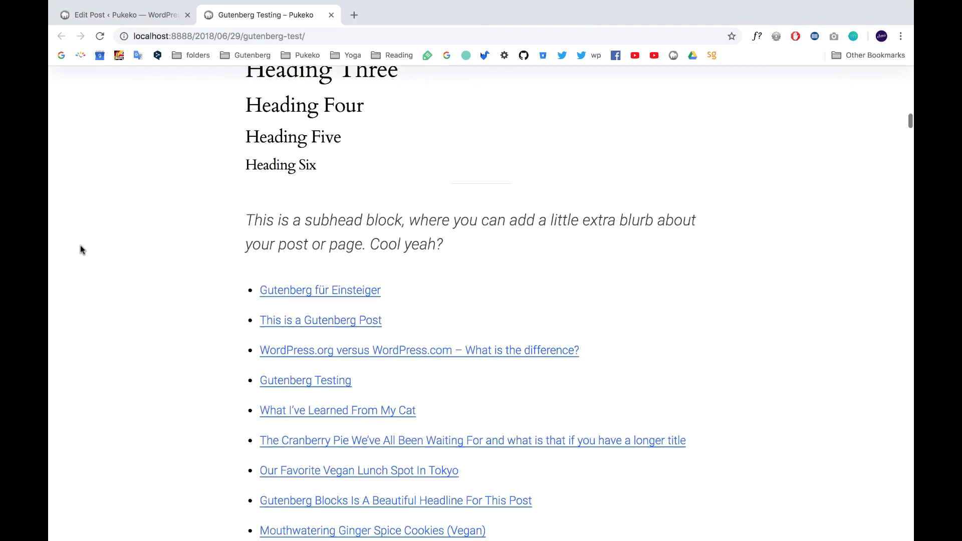
scroll(80, 249, down, 10)
key(ctrl+shift+Tab)
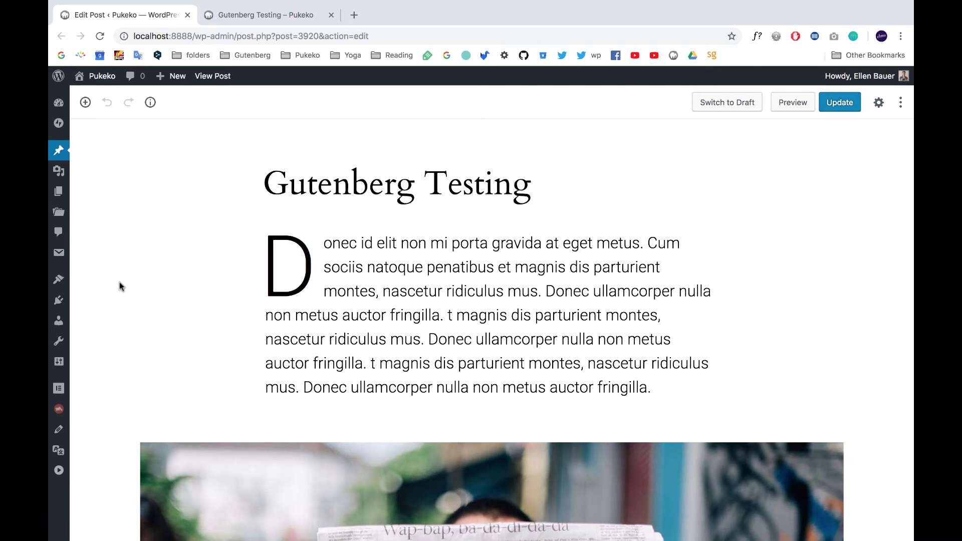
scroll(119, 282, down, 10)
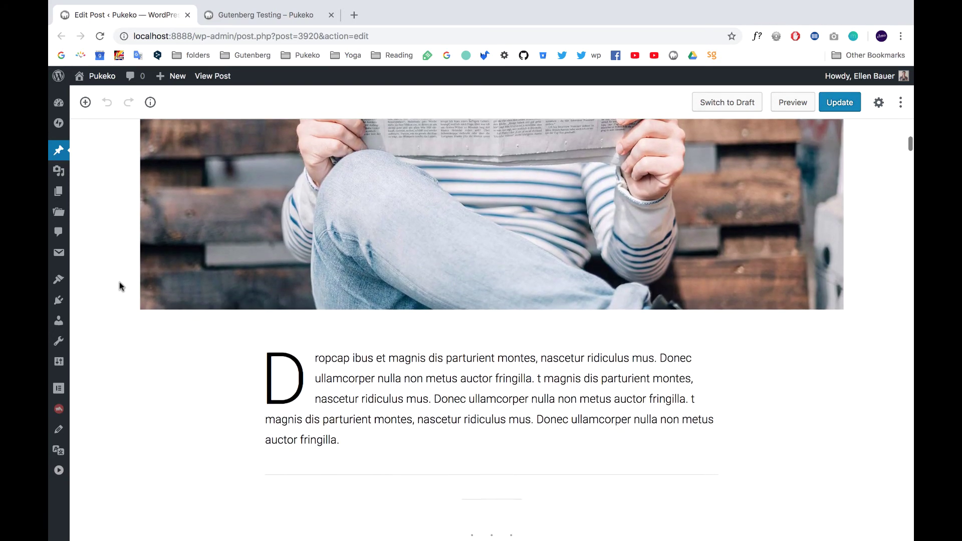
scroll(119, 281, down, 10)
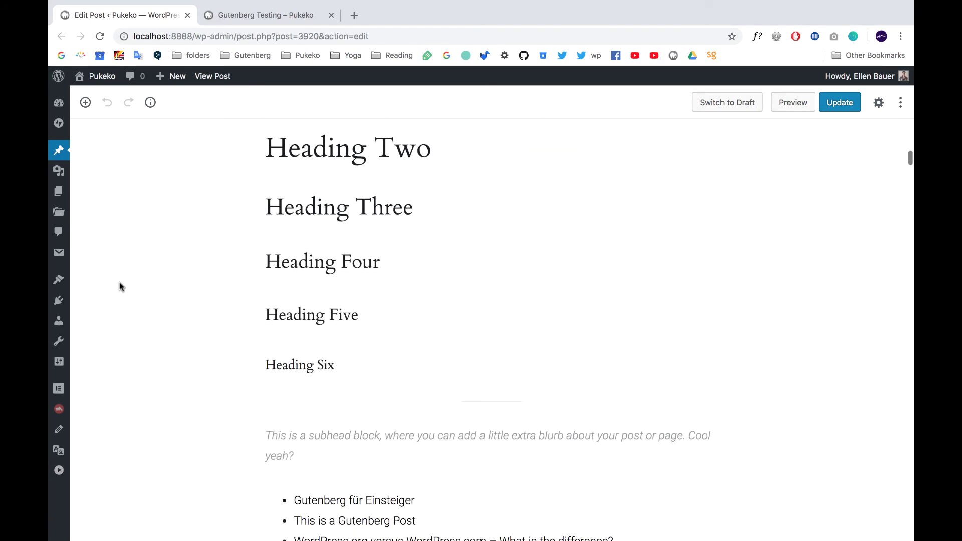
scroll(119, 287, down, 15)
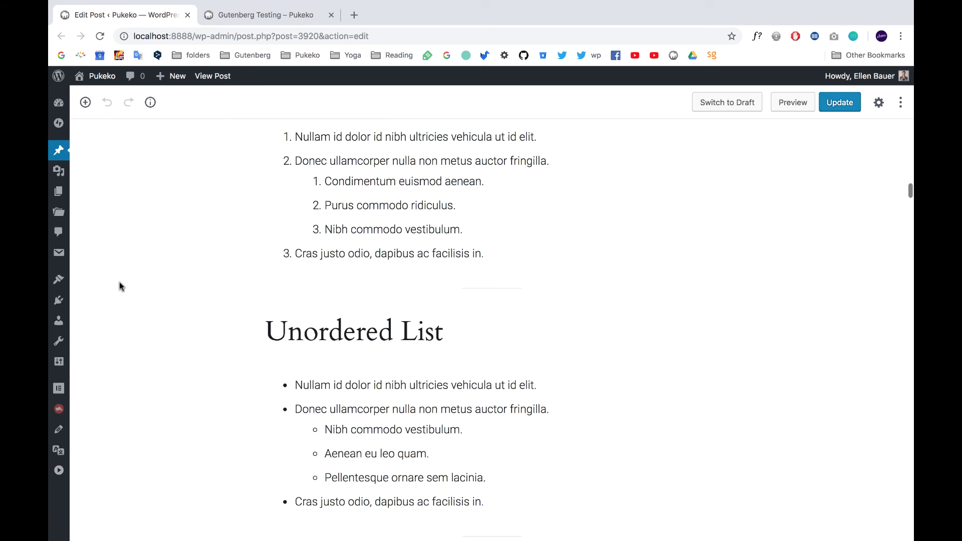
scroll(119, 286, down, 15)
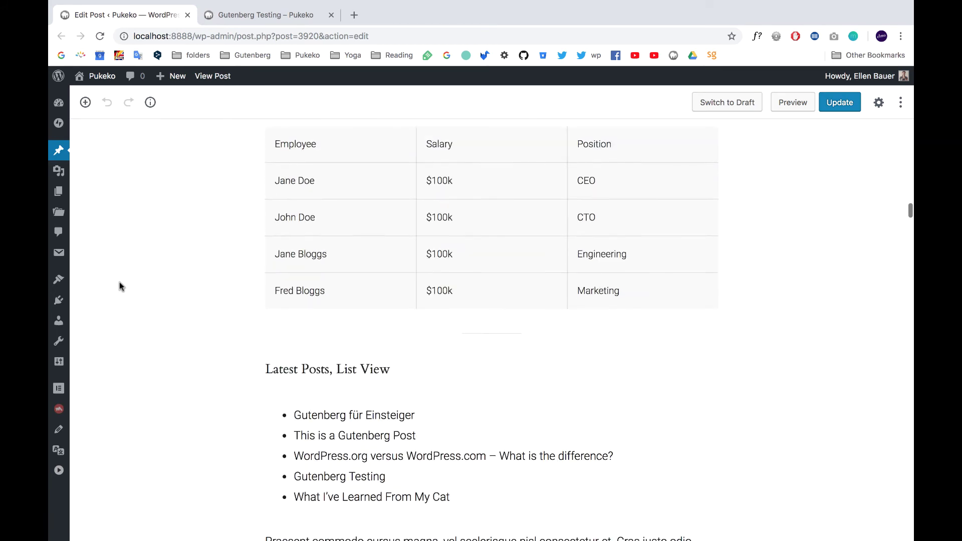
scroll(119, 282, down, 5)
scroll(119, 281, up, 20)
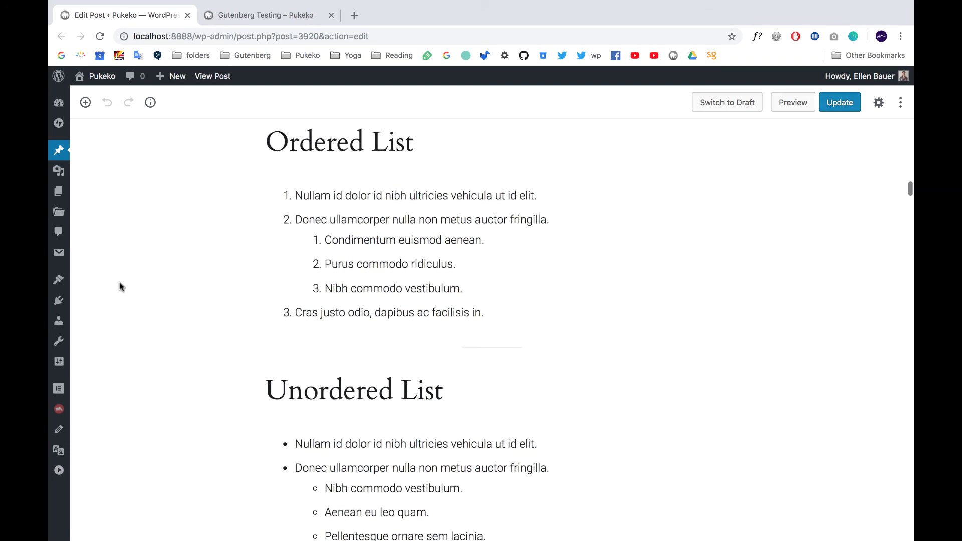
scroll(119, 282, up, 20)
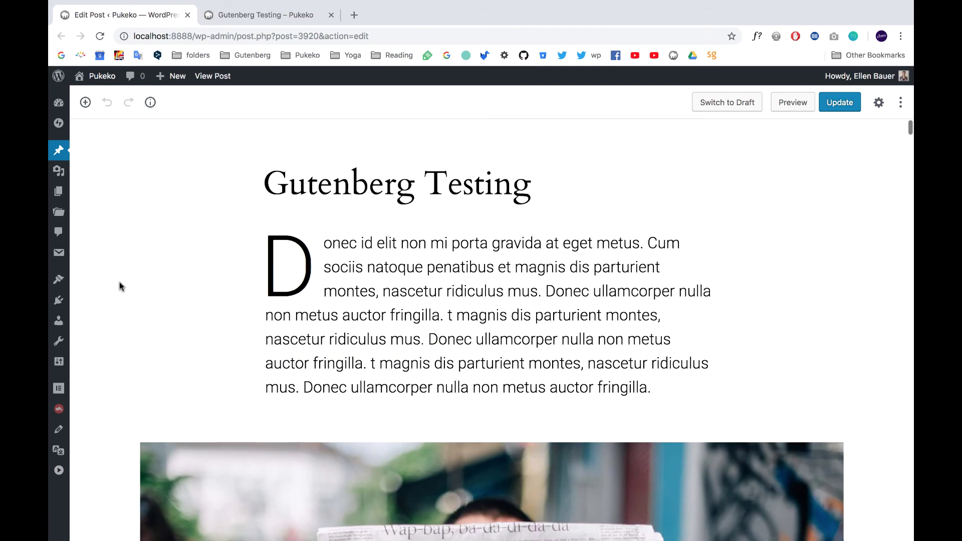
mouse_move(57, 283)
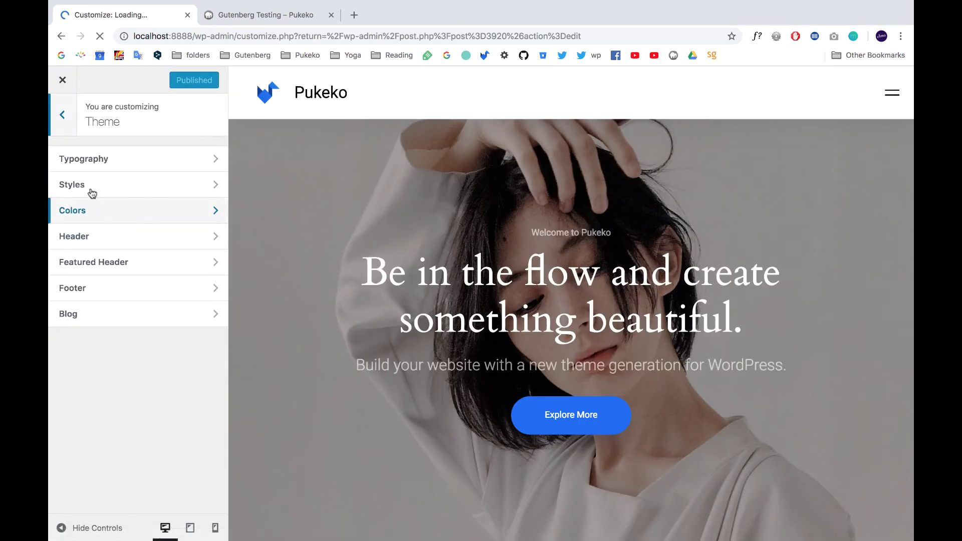
Set the Typography headline font to sans-serif with bold headline weight.
click(89, 159)
click(94, 175)
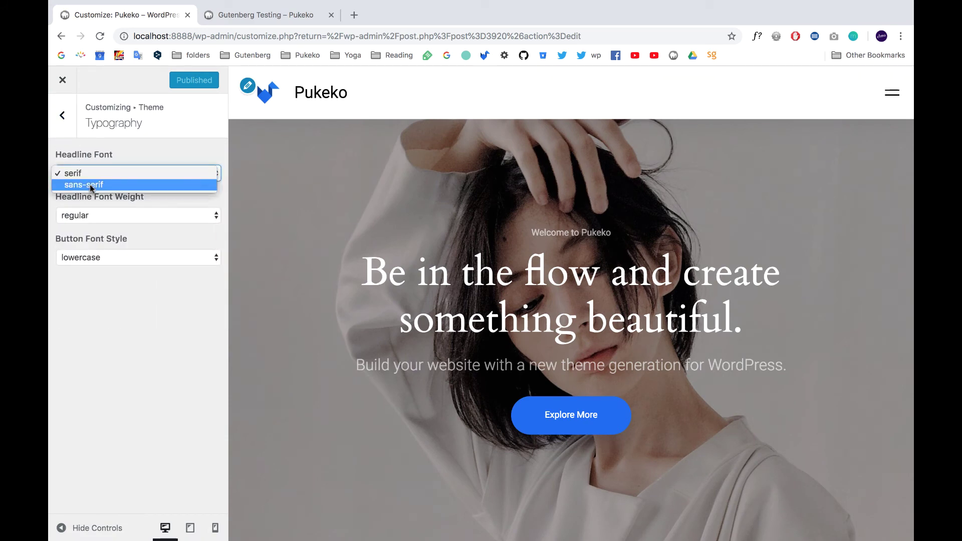
click(92, 185)
click(94, 216)
click(94, 227)
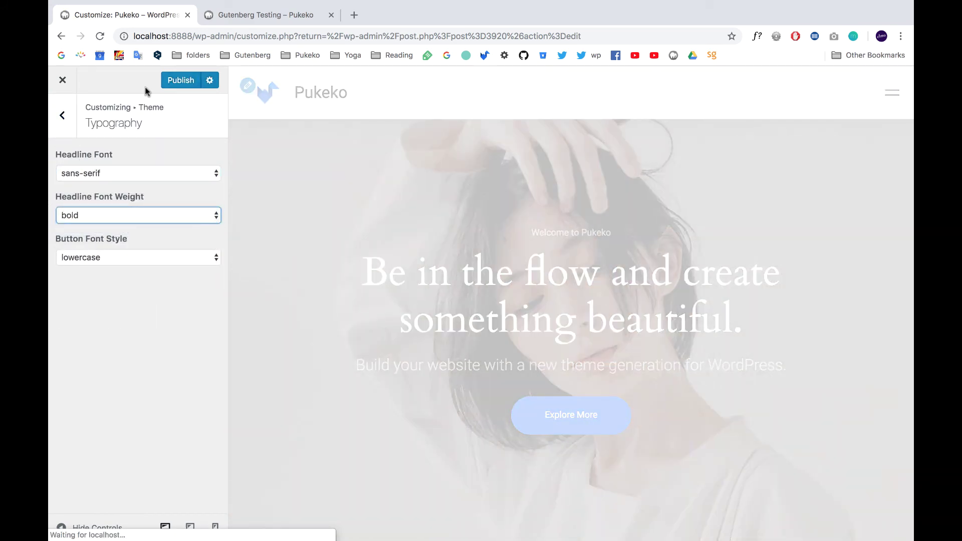
Publish the typography changes and reload the Gutenberg Testing post to show the new headline font.
click(180, 80)
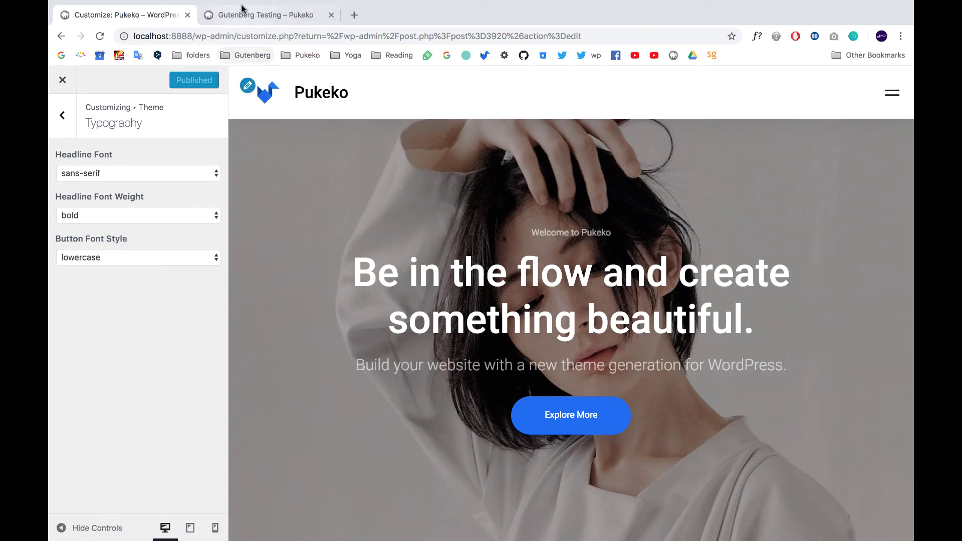
click(242, 9)
click(100, 36)
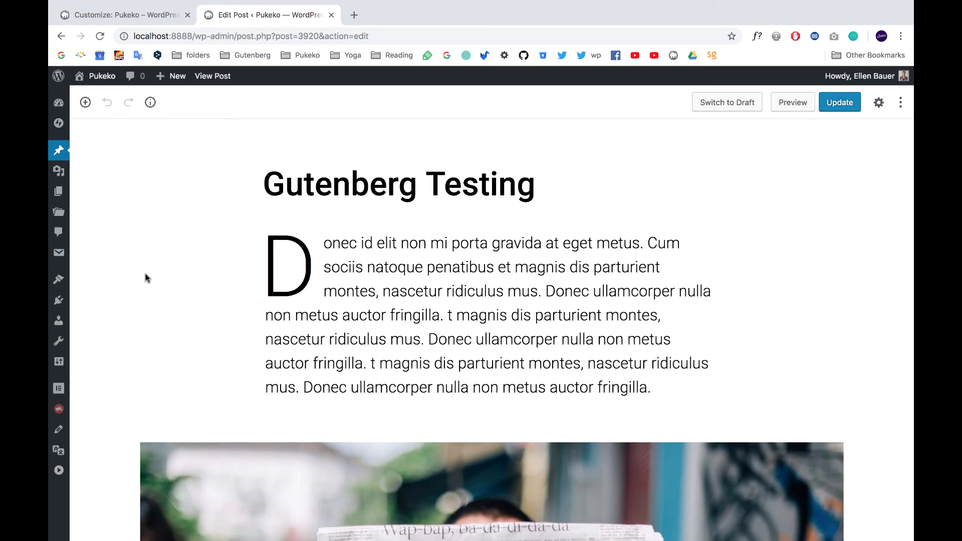
Scroll through Heading One to Heading Six to confirm they display in bold sans-serif.
scroll(145, 278, down, 15)
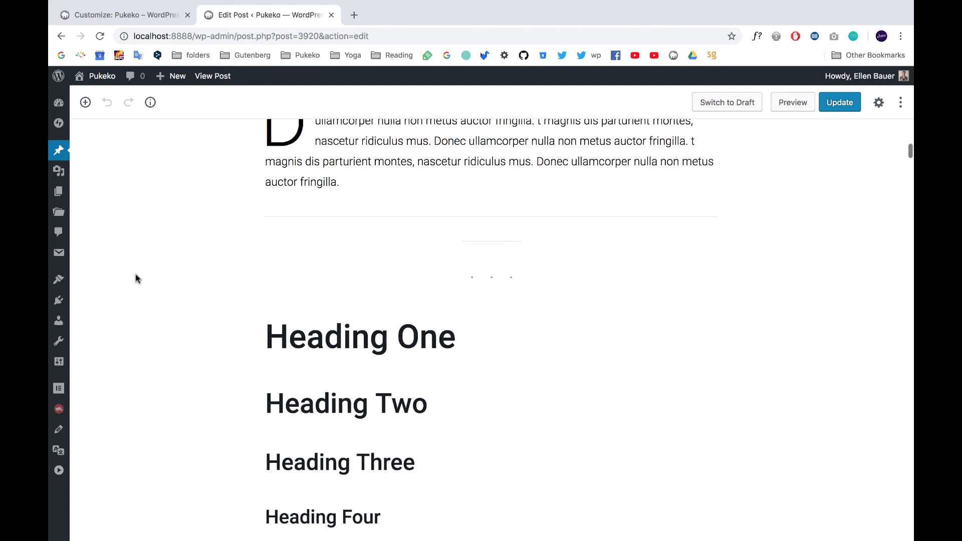
scroll(136, 278, down, 5)
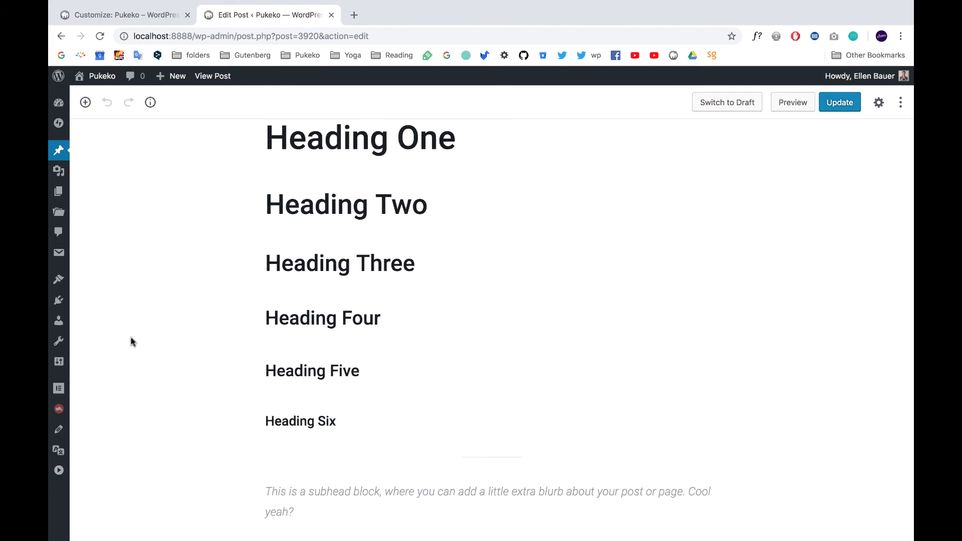